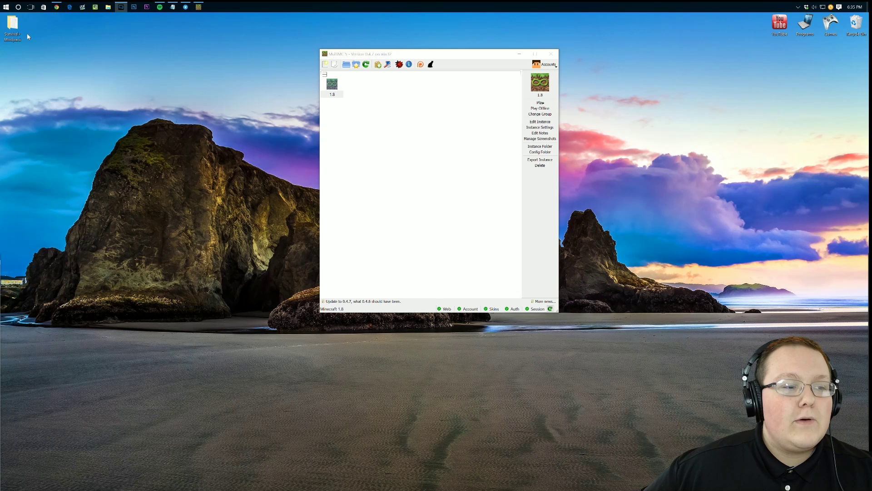
- Place the Survival+ Modpack folder beside MultiMC and select the Minecraft 1.8 instance
mouse_move(28, 44)
left_mouse_down()
mouse_move(263, 149)
mouse_move(243, 126)
left_mouse_up()
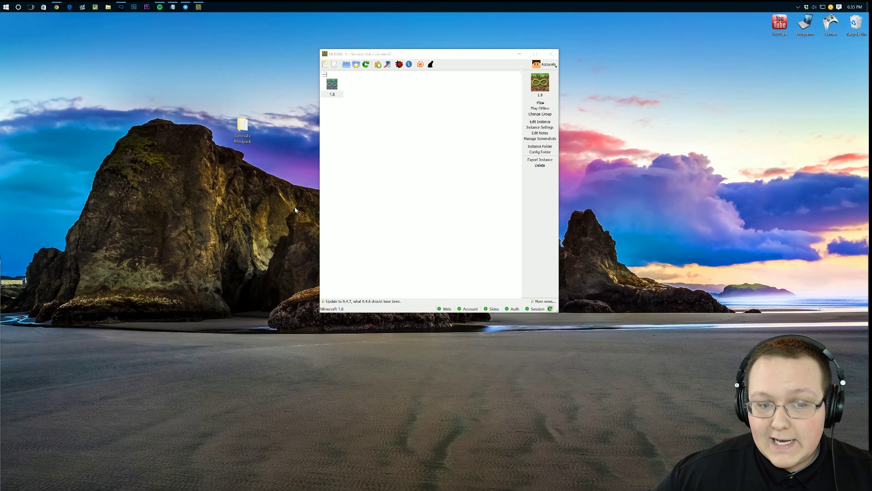
left_click(339, 94)
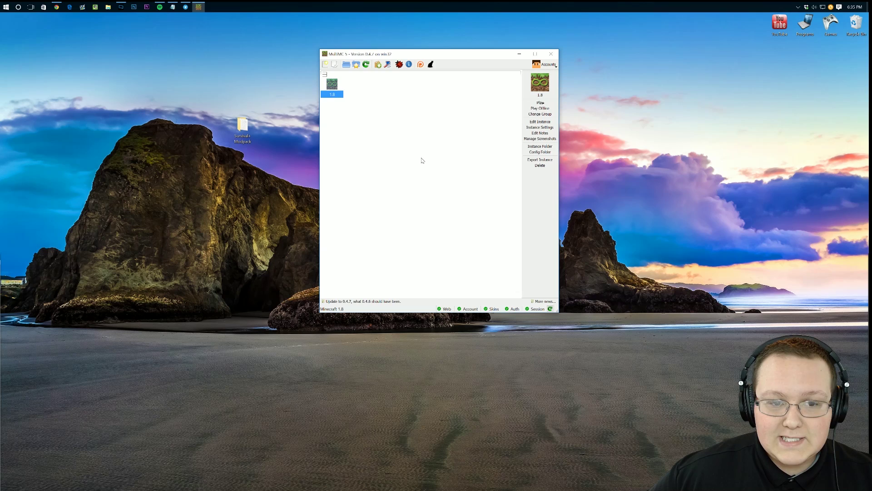
- Open the edit settings of Survival+ Tut Modpack from My Modpacks on the Technic dashboard
left_click(56, 7)
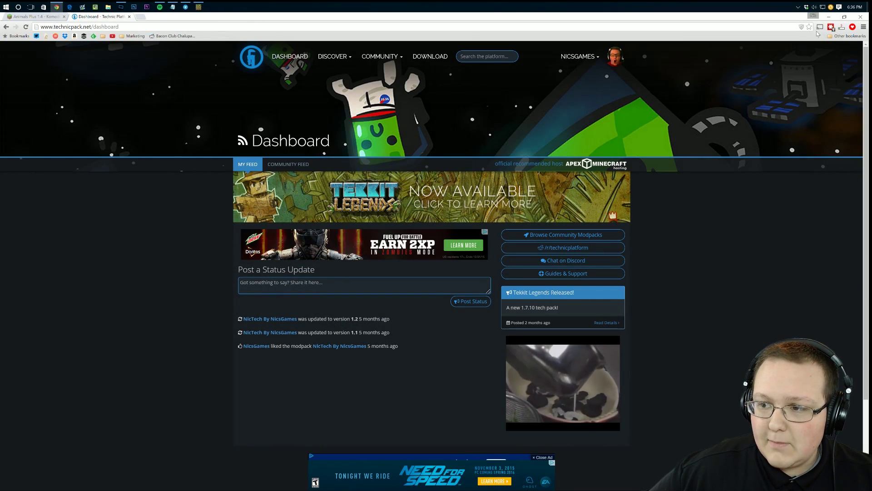
left_click(835, 17)
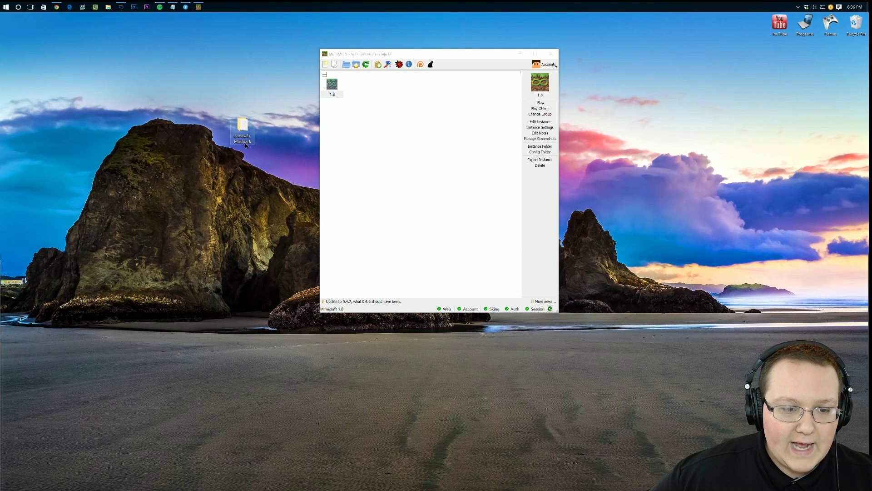
left_click(57, 7)
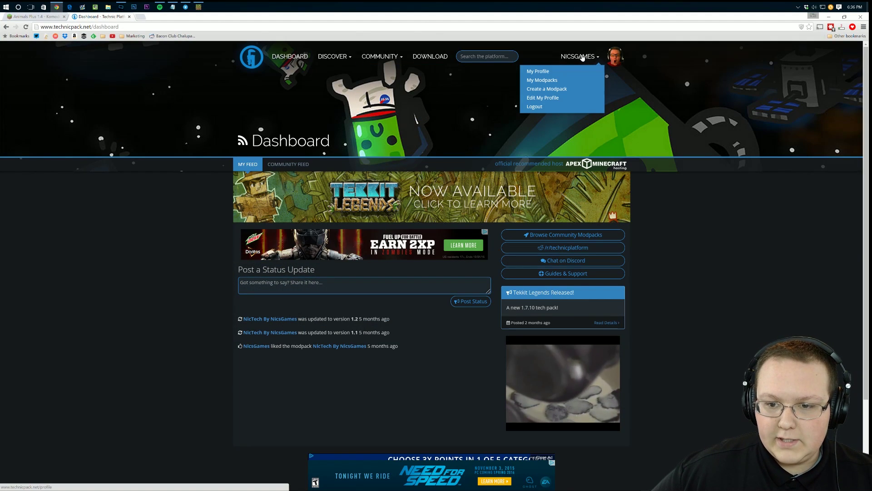
left_click(543, 78)
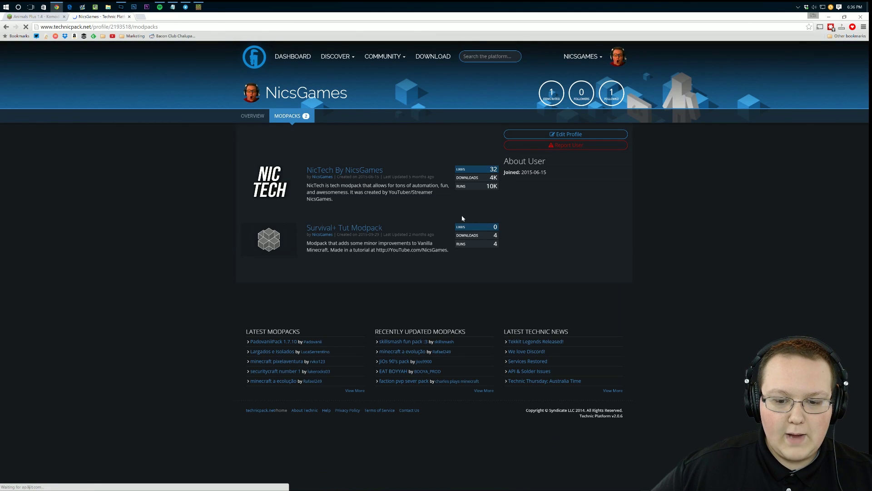
left_click(363, 228)
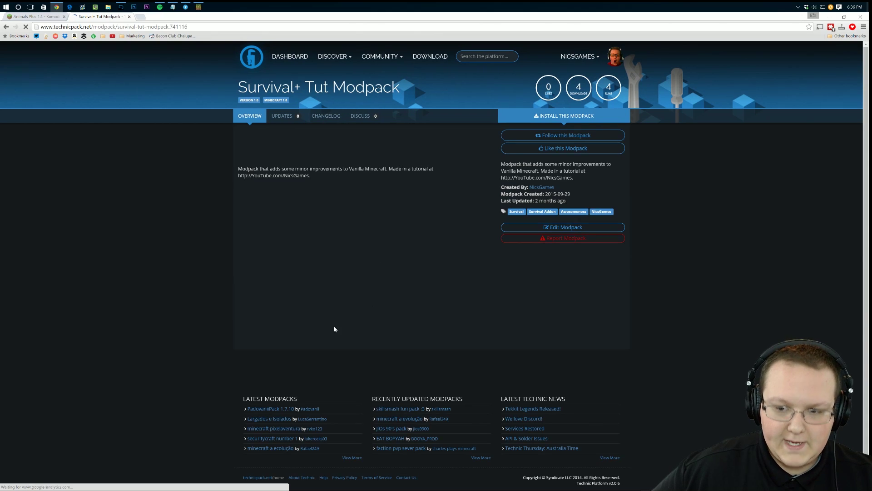
left_click(563, 227)
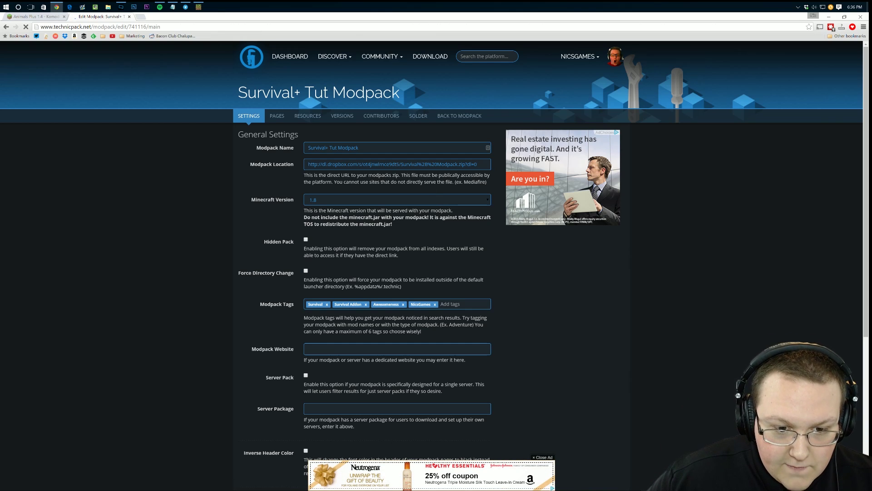
- Copy the Dropbox zip link from the Modpack Location field
triple_click(382, 164)
key("ctrl+c")
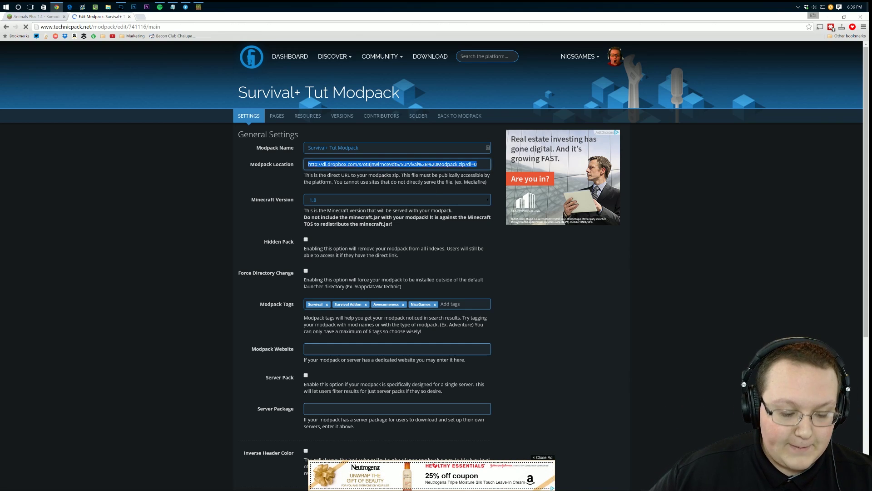
key("ctrl+t")
key("ctrl+v")
key("ctrl+w")
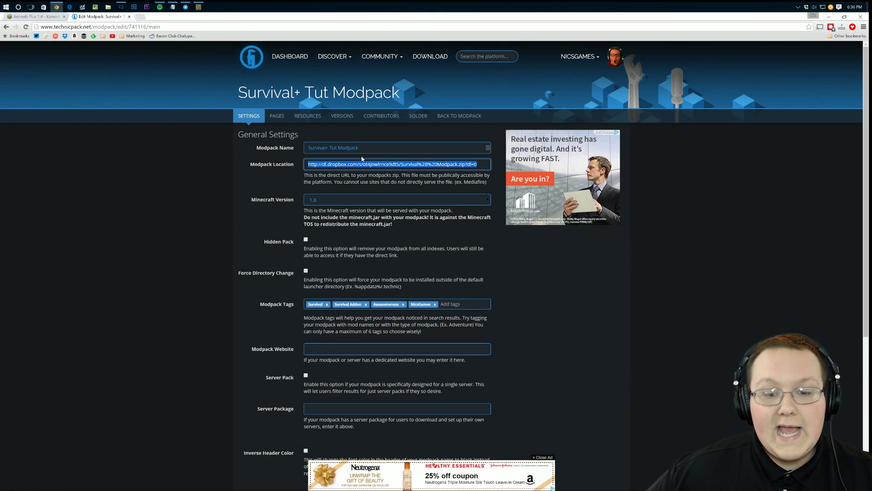
left_click(488, 256)
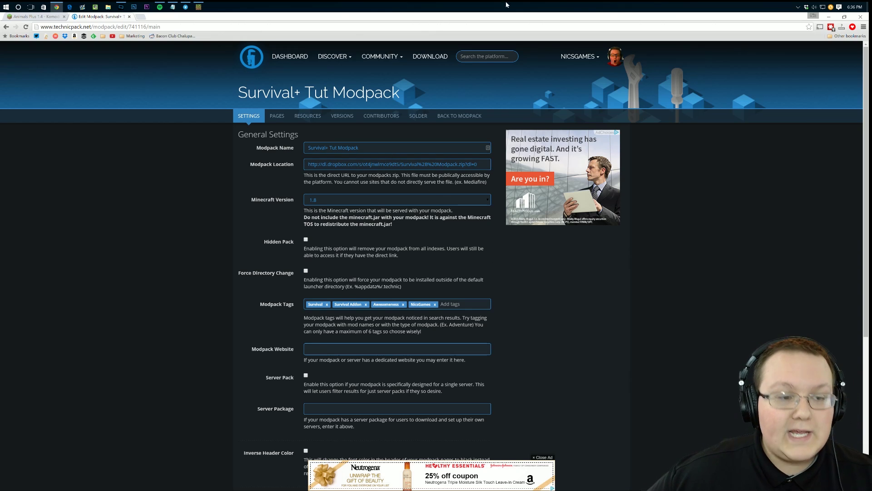
left_click(829, 20)
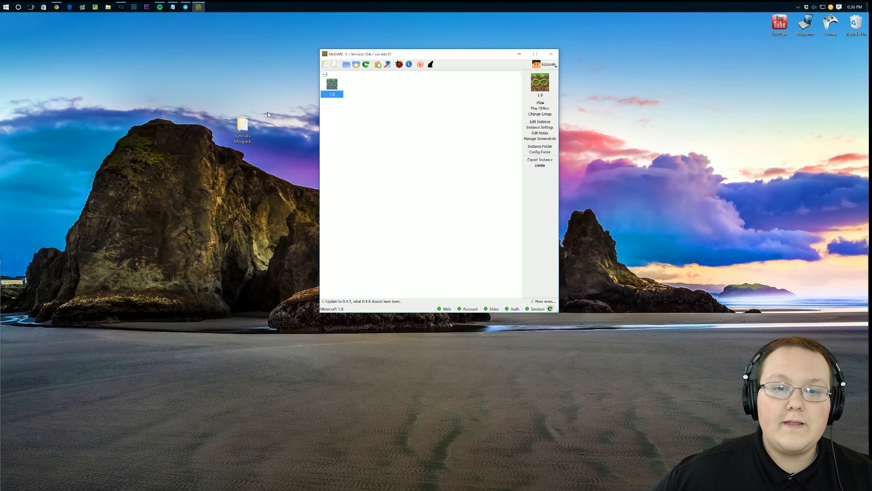
left_click_drag(243, 127, 222, 139)
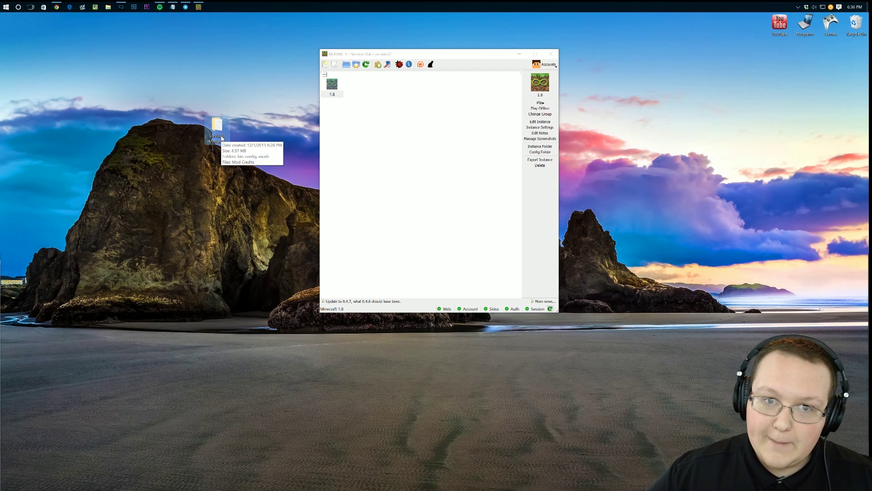
left_click(56, 7)
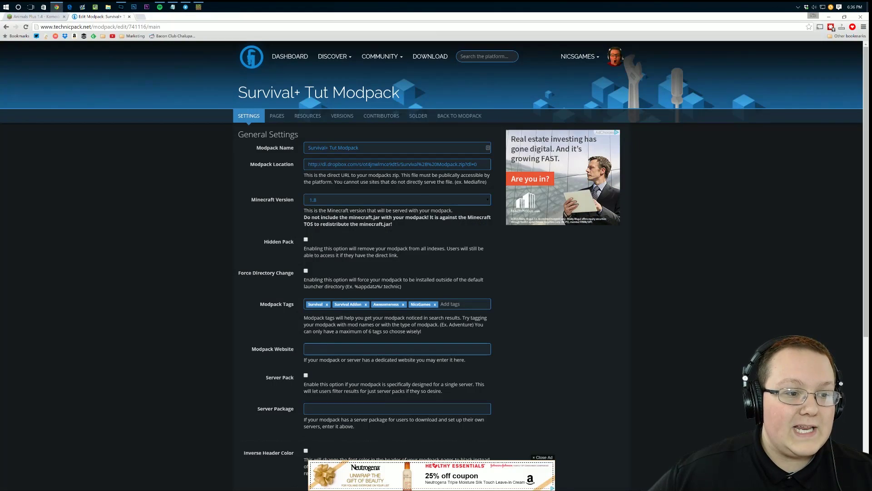
left_click(37, 17)
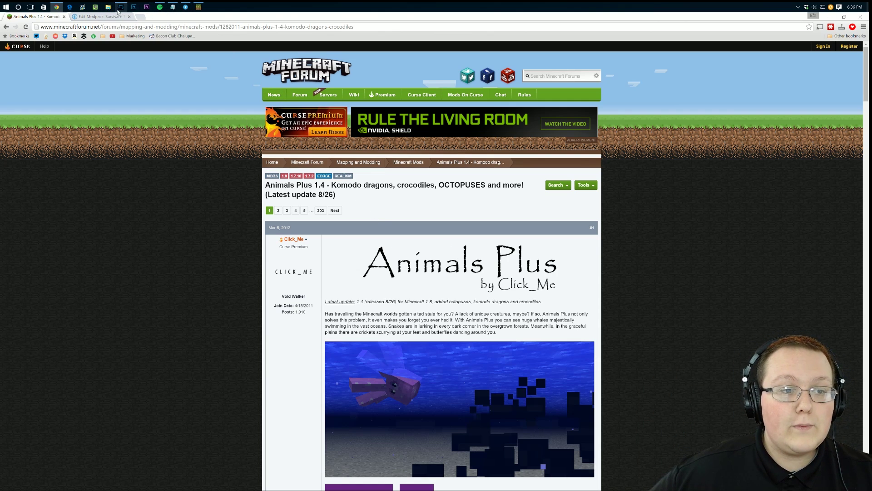
left_click(198, 6)
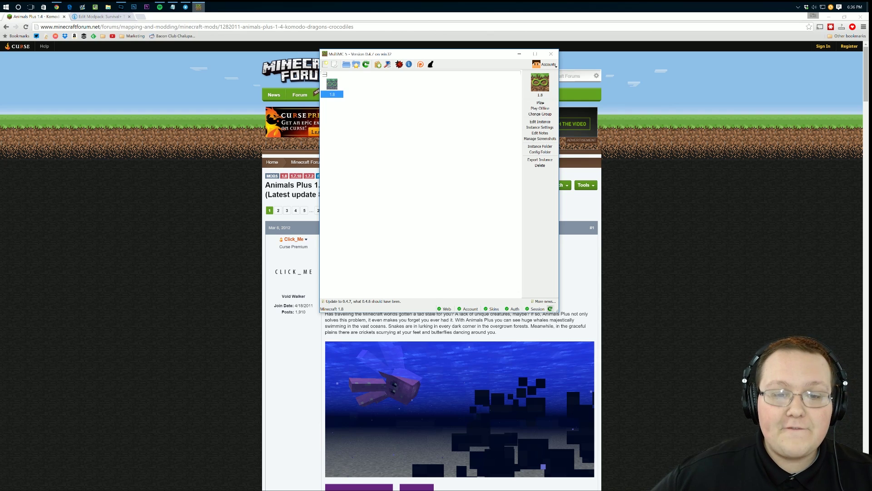
left_click(829, 16)
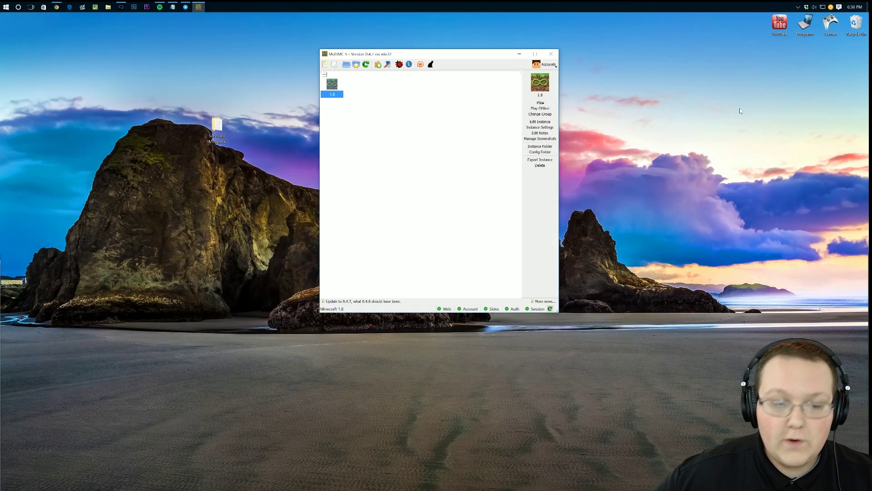
left_click(221, 132)
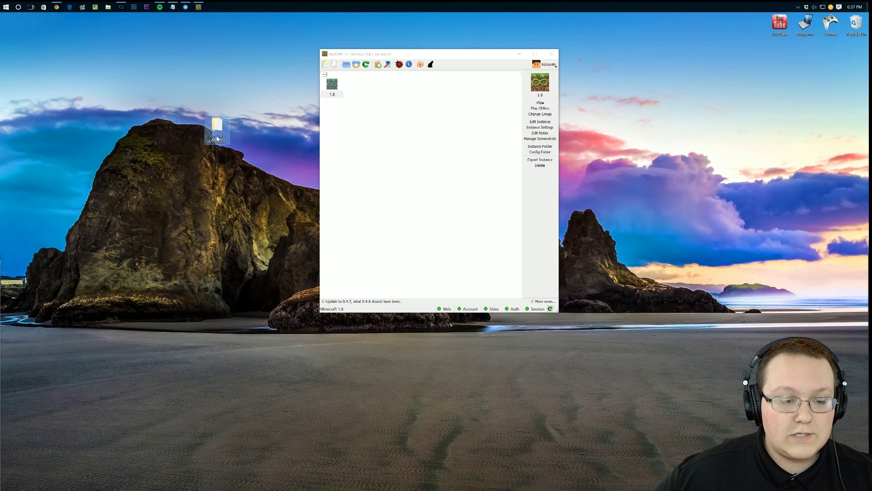
- Open Mod Credits in the Survival+ Modpack folder and type a new 'AnimalPlus' entry
double_click(217, 139)
double_click(328, 317)
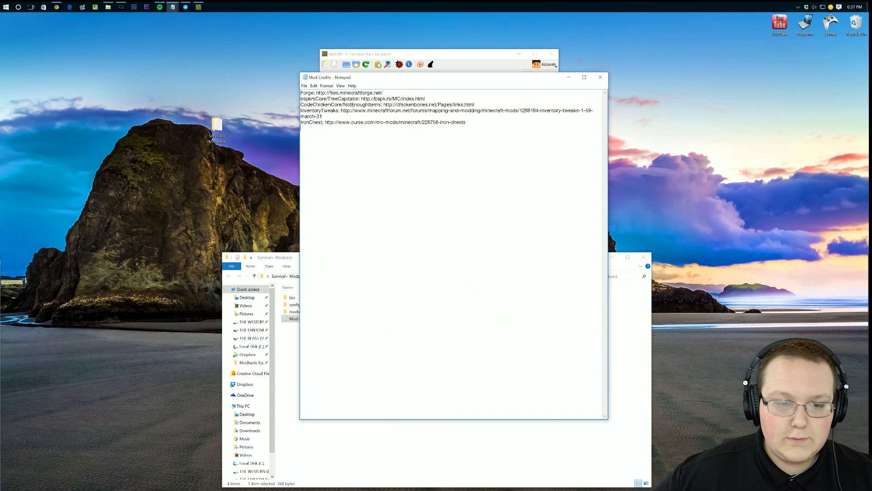
type("Animal")
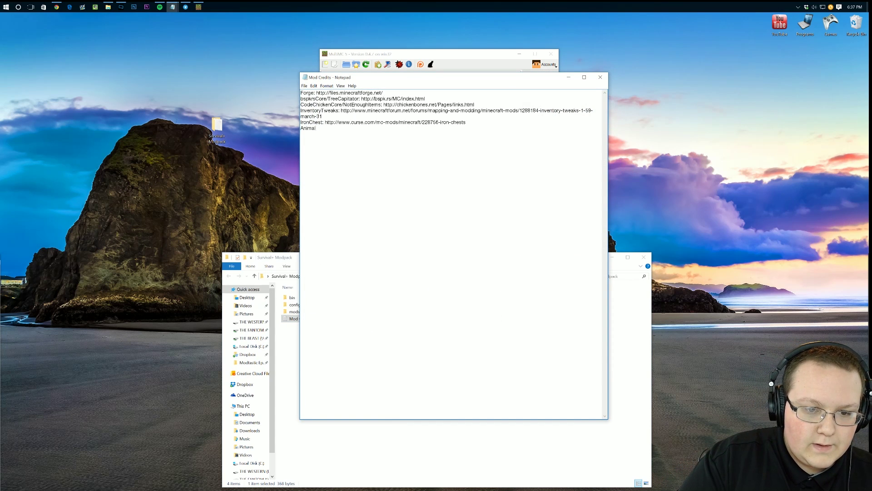
type("Plus:")
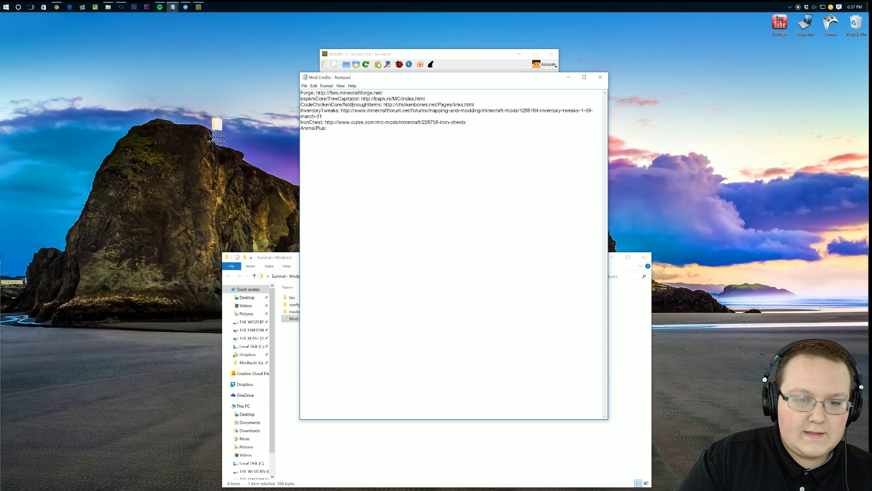
- Paste the Animals Plus Minecraft Forum URL after the entry and save Mod Credits
left_click(57, 7)
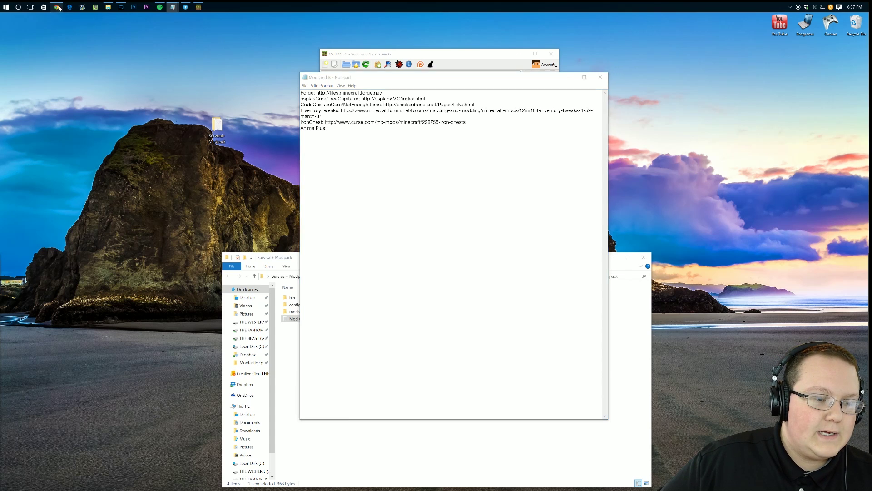
key("ctrl+l")
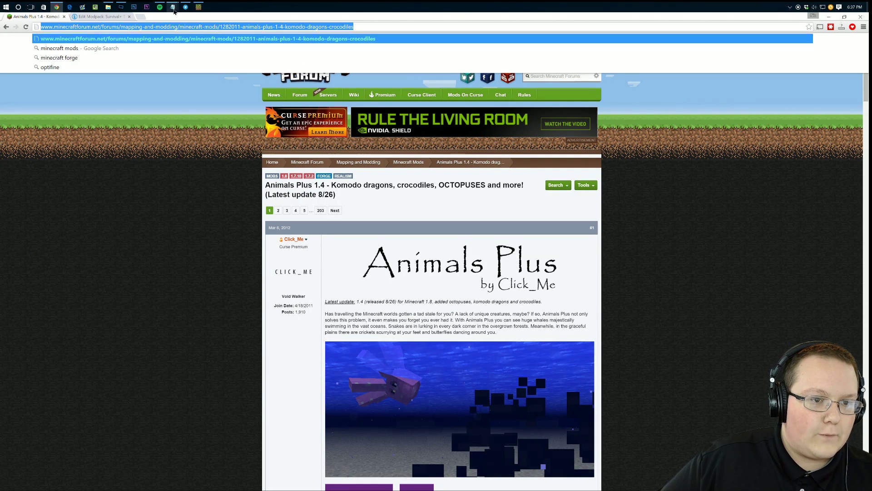
mouse_move(174, 10)
left_click(183, 41)
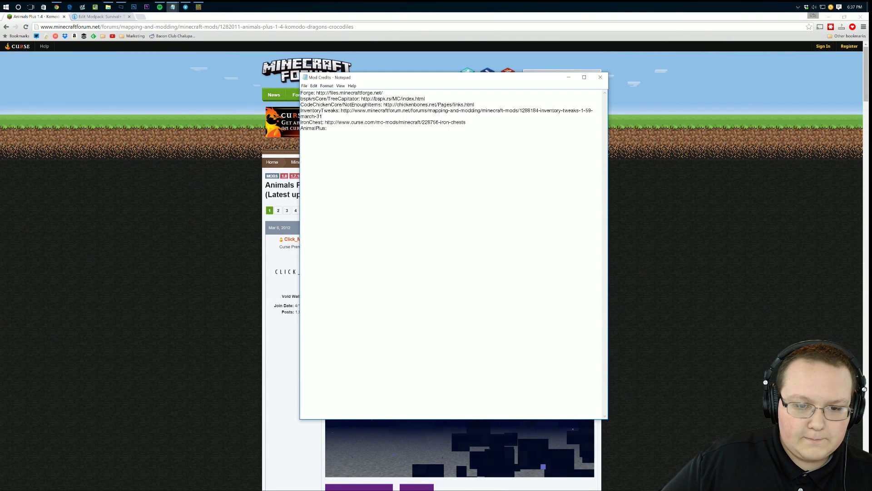
type("http://www.minecraftforum.net/forums/mapping-and-modding/minecraft-mods/1282011-animals-plus-1-4-komodo-dragons-crocodiles")
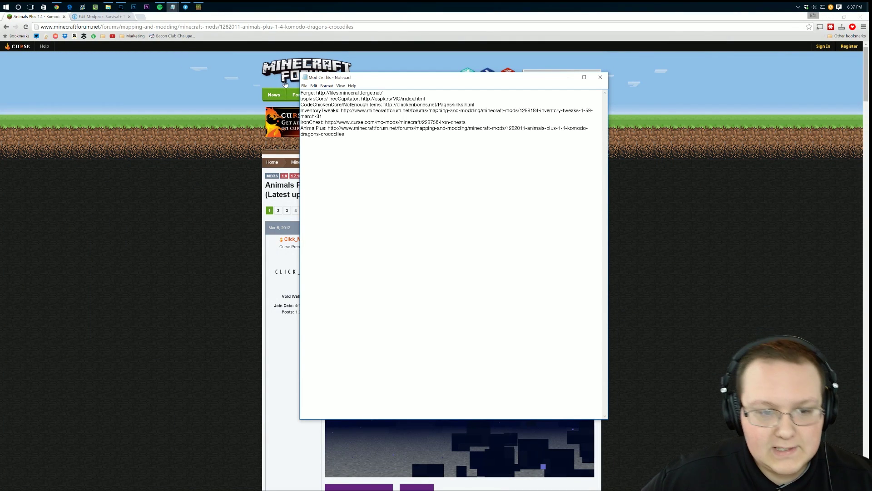
left_click(306, 86)
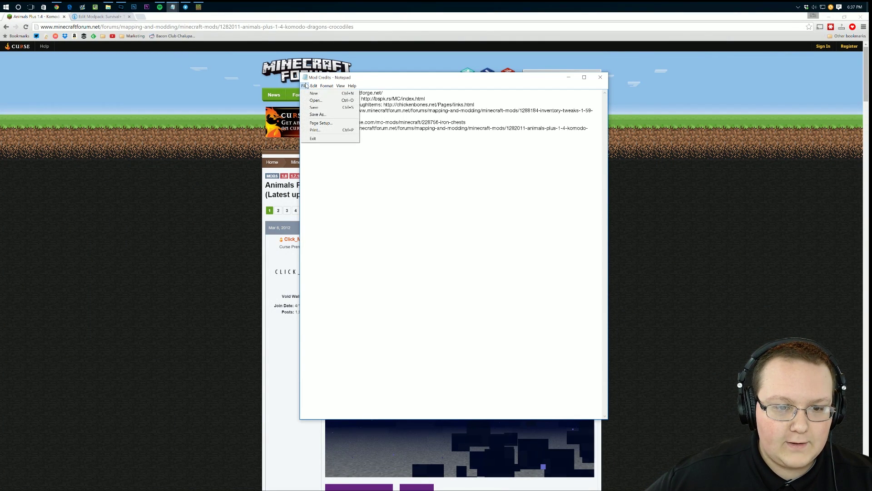
left_click(314, 107)
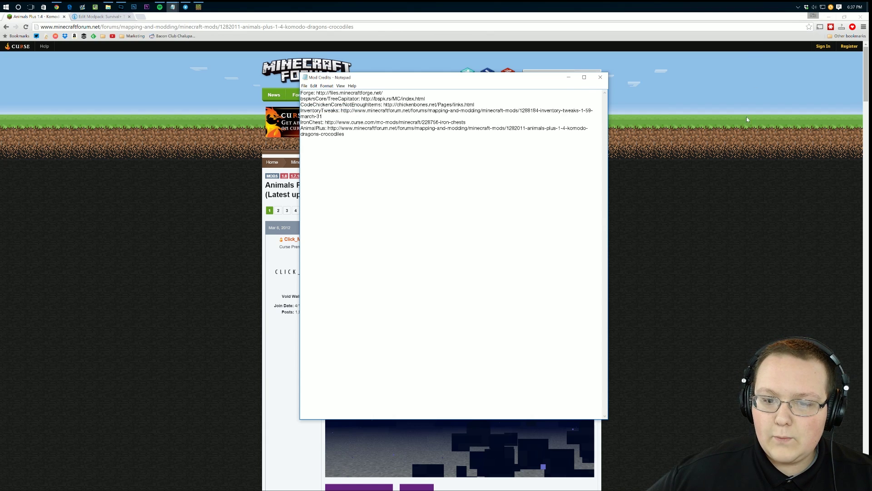
- Download animalsplus-1.4.jar for MC 1.8 from the forum post and drag it onto the desktop
left_click(645, 136)
scroll(428, 213, "down", 4)
scroll(428, 214, "down", 2)
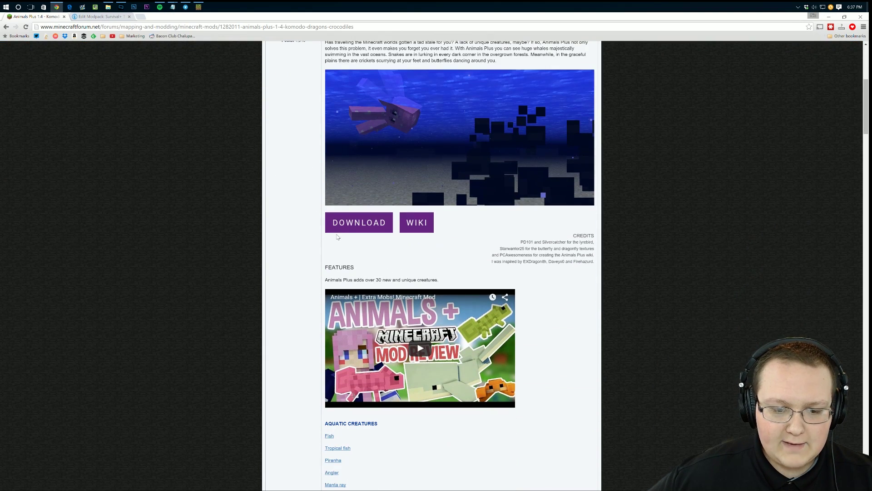
left_click(359, 223)
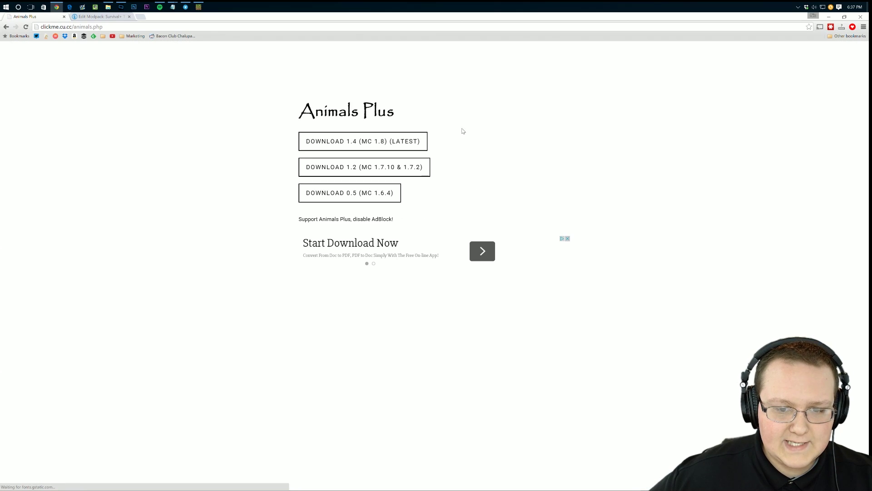
left_click(404, 146)
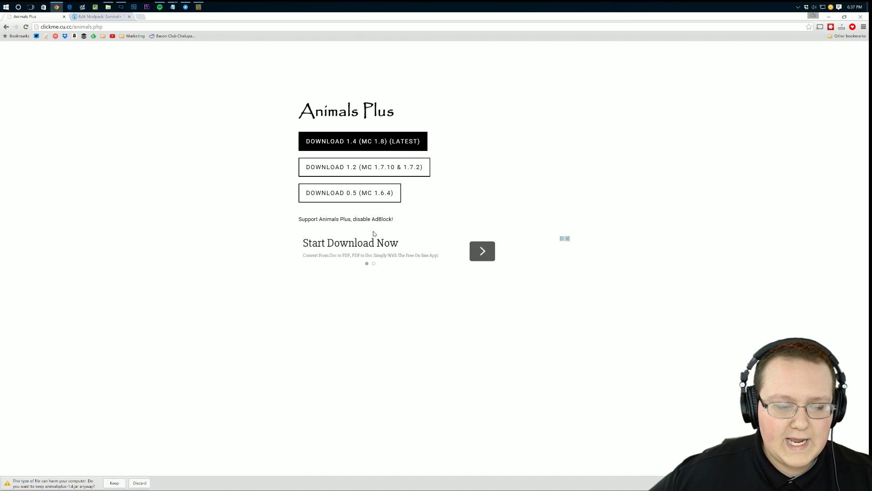
left_click(114, 482)
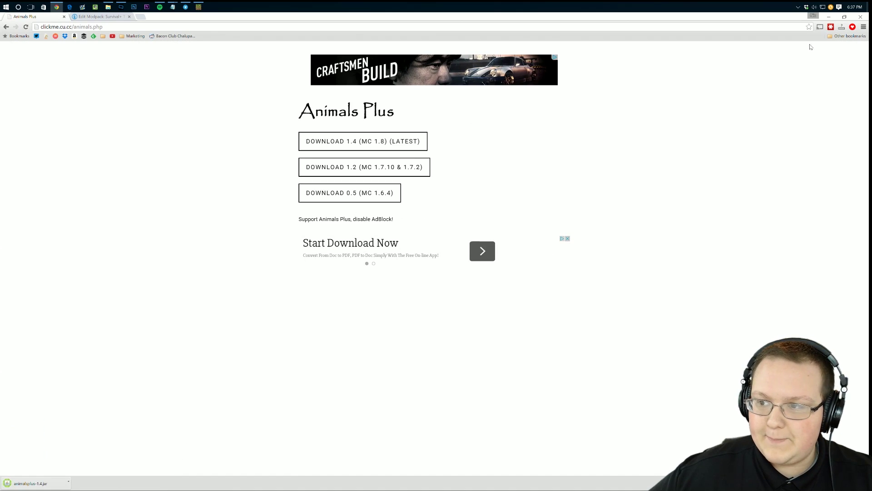
left_click(829, 17)
mouse_move(13, 21)
left_mouse_down()
mouse_move(202, 102)
mouse_move(191, 93)
left_mouse_up()
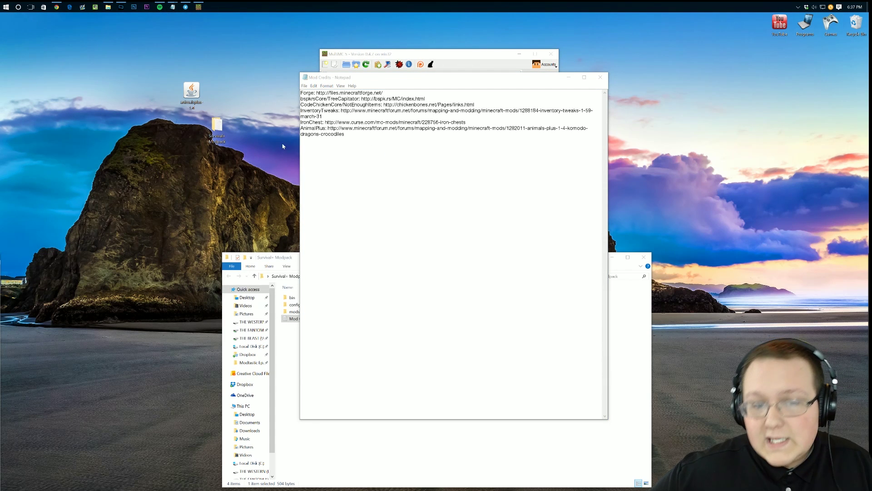
- Close the Mod Credits notes and open the 1.8 instance's Loader mods folder
left_click(600, 77)
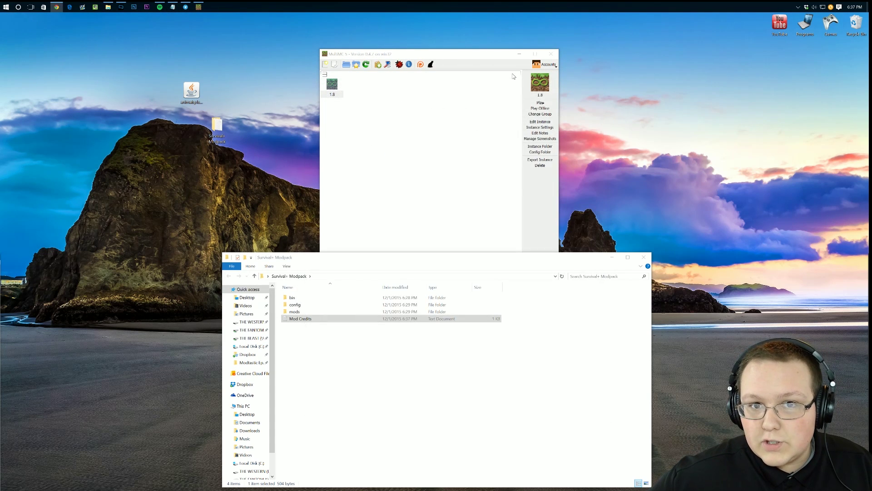
left_click(350, 97)
right_click(332, 84)
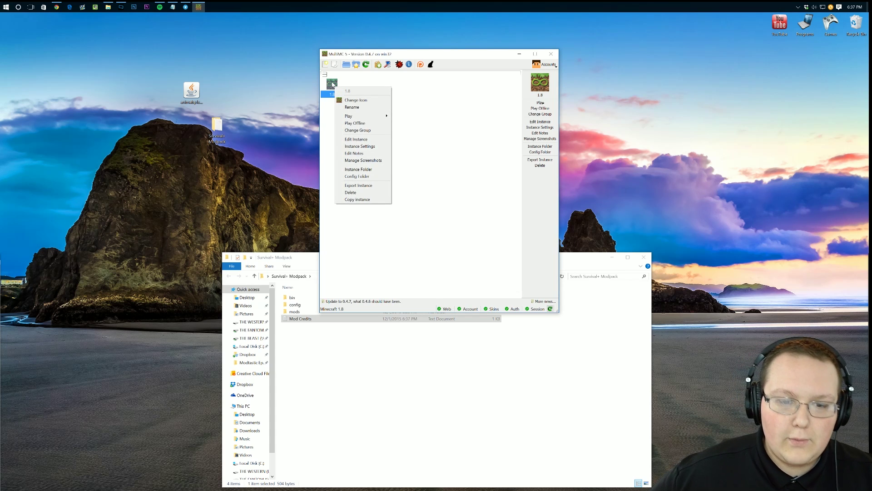
left_click(549, 122)
left_click(545, 123)
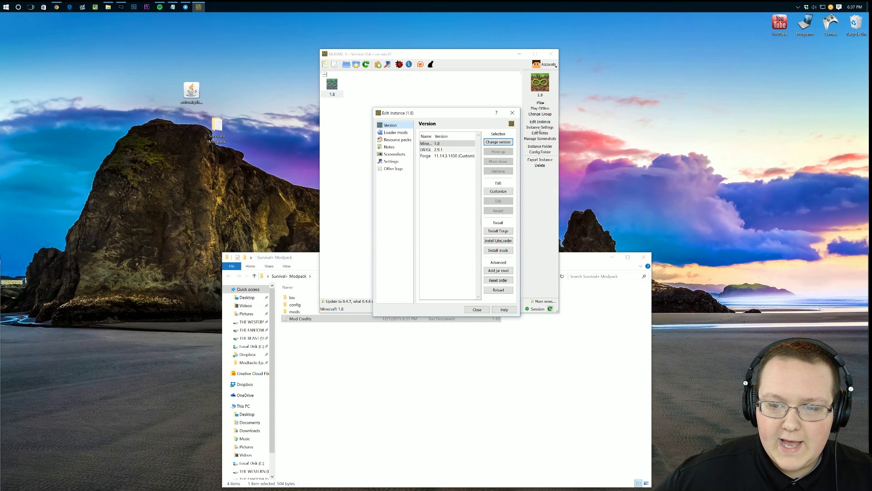
left_click(388, 133)
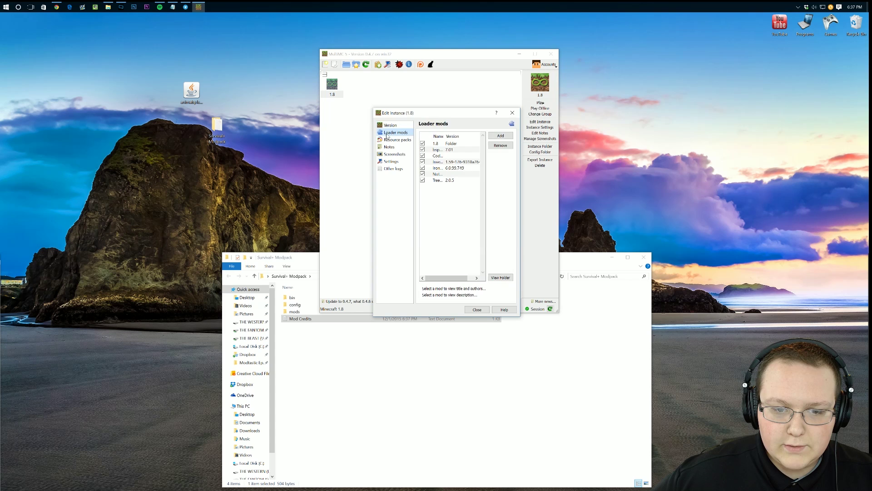
left_click(499, 277)
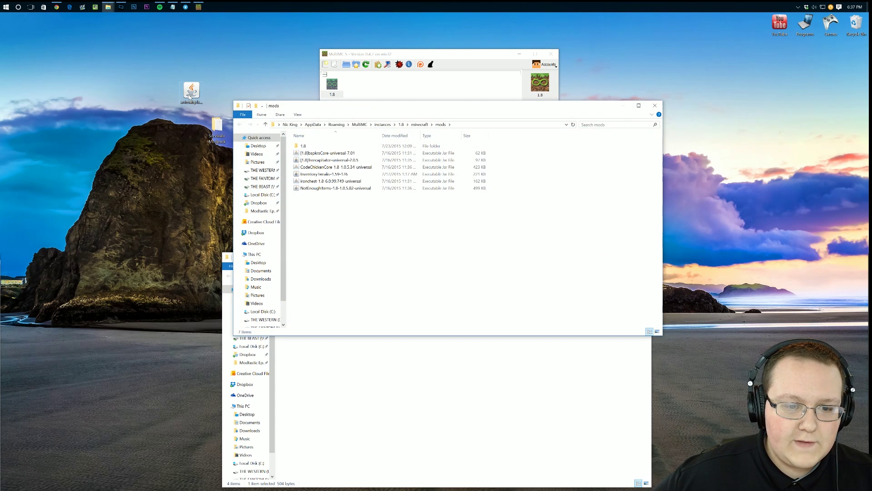
- Copy the animalsplus-1.4 jar into the instance's mods folder and close Explorer
right_click(194, 96)
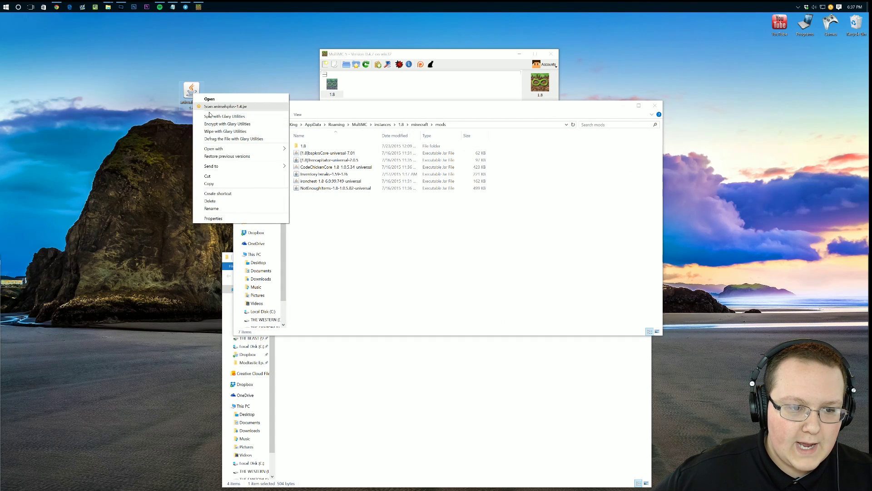
left_click(209, 187)
right_click(356, 231)
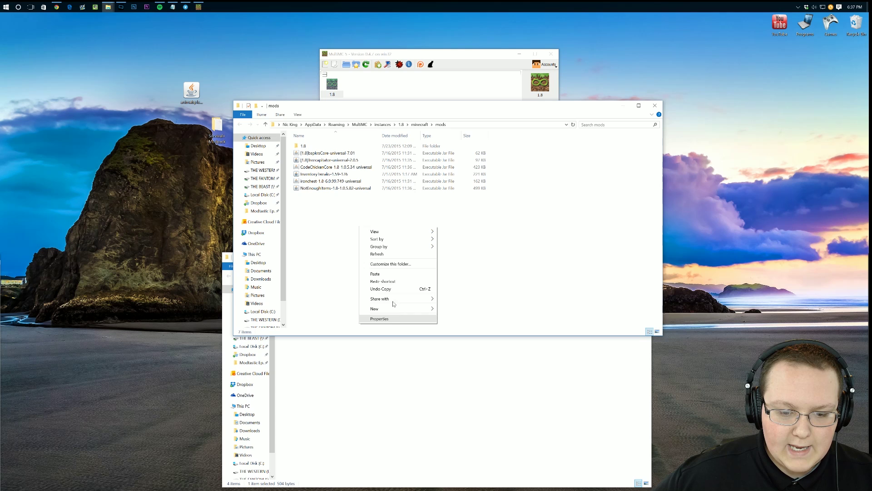
left_click(376, 274)
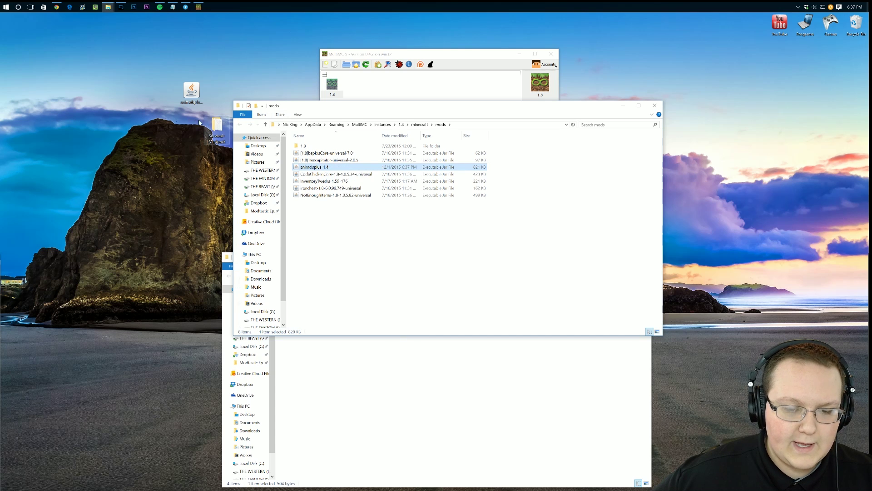
left_click(650, 106)
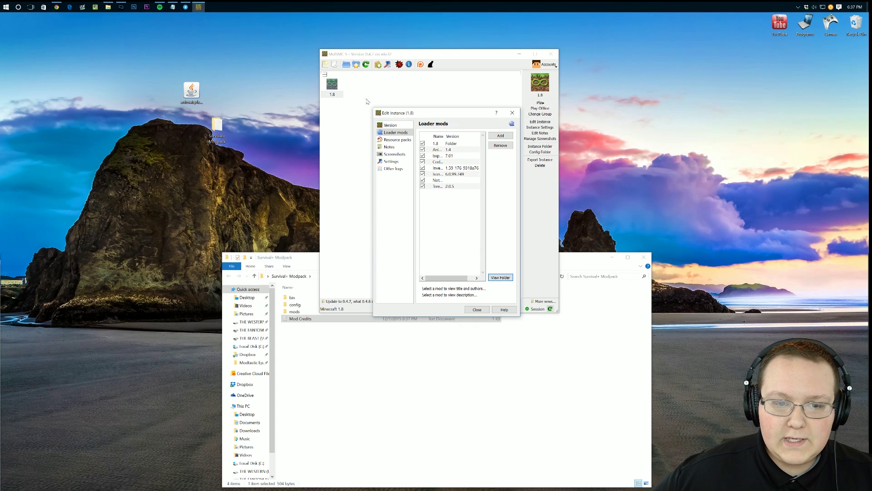
- Close the instance settings and launch the 1.8 instance, confirming the account password
left_click(477, 310)
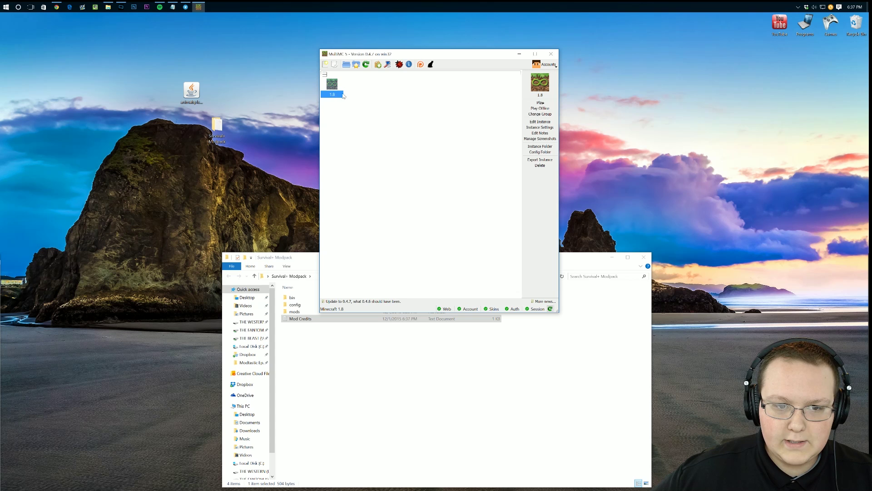
double_click(343, 96)
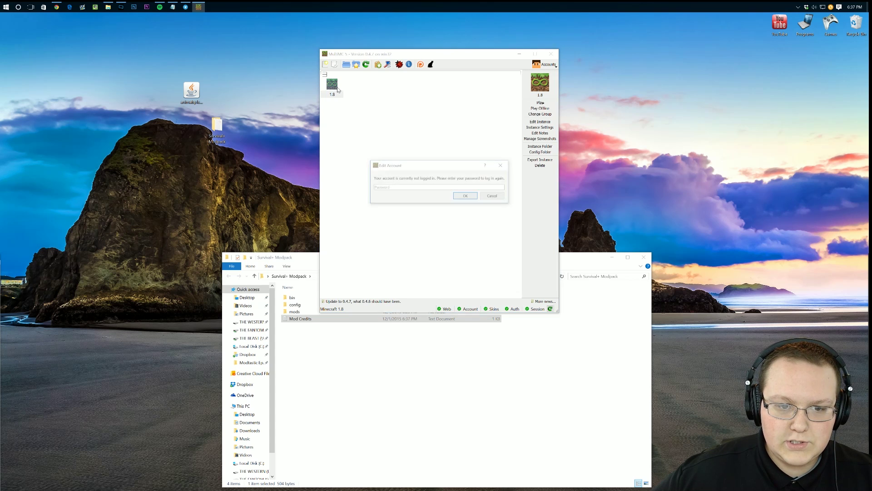
left_click(465, 197)
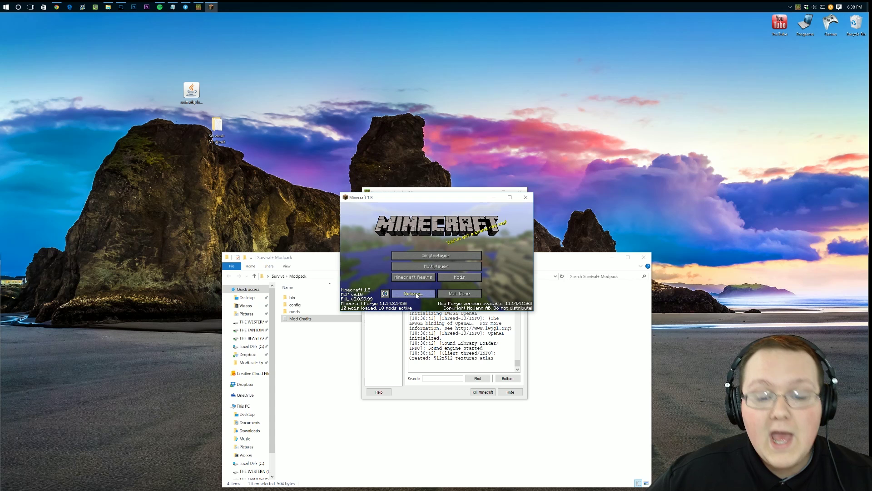
- Find Animals Plus 1.4 in the A-Z sorted in-game Mods list, then quit Minecraft
left_click(455, 278)
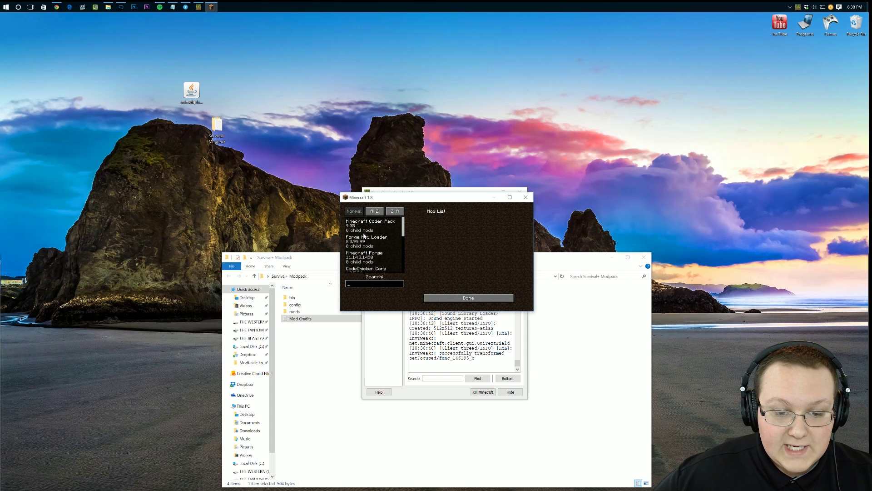
left_click(374, 211)
scroll(363, 230, "down", 1)
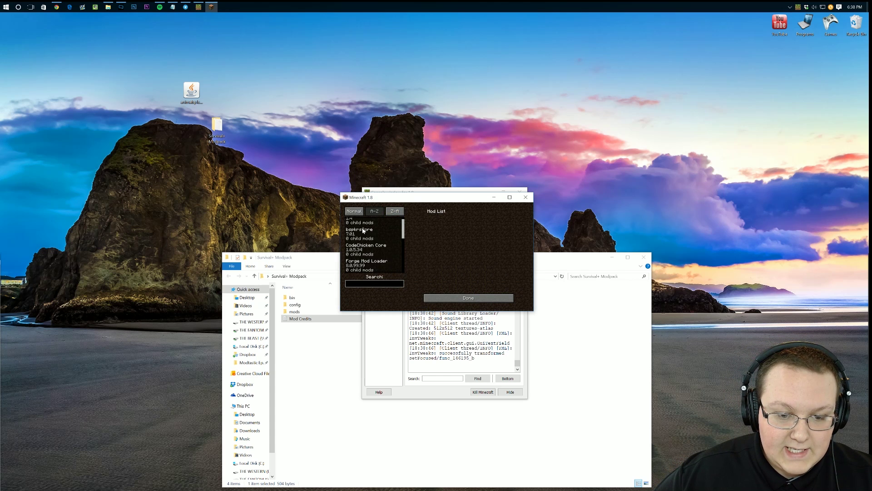
scroll(364, 231, "up", 1)
left_click(360, 225)
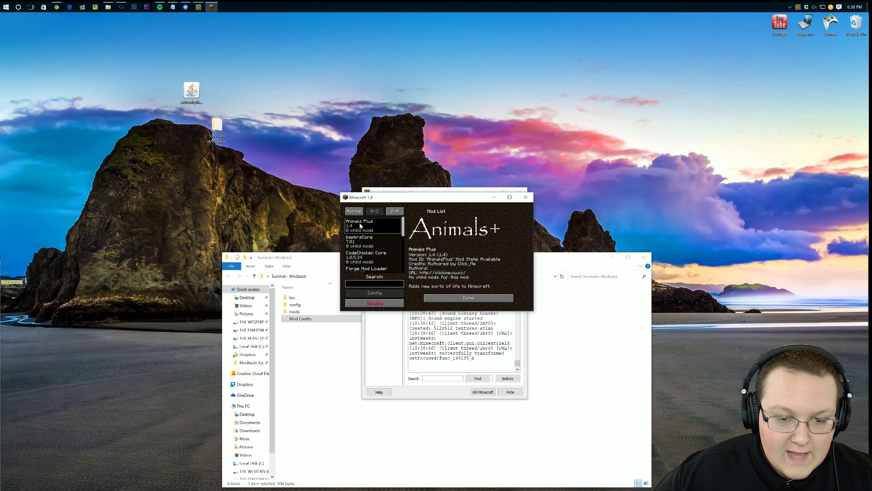
left_click(470, 296)
left_click(461, 293)
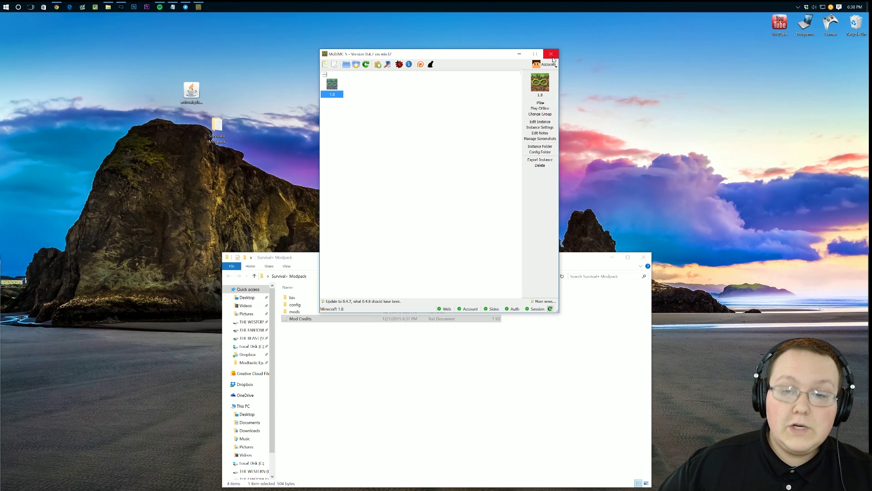
- Close MultiMC, open the Survival+ Modpack folder and add the Animals Plus jar to its mods folder
left_click(552, 54)
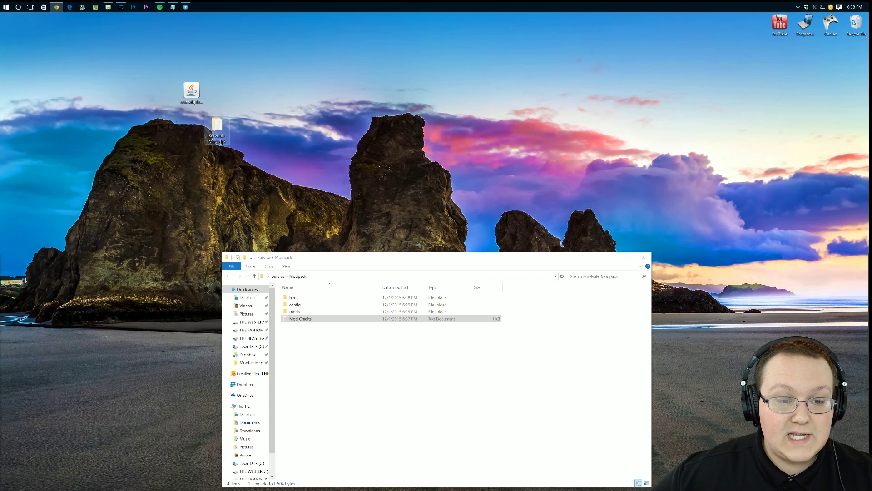
left_click_drag(217, 128, 434, 109)
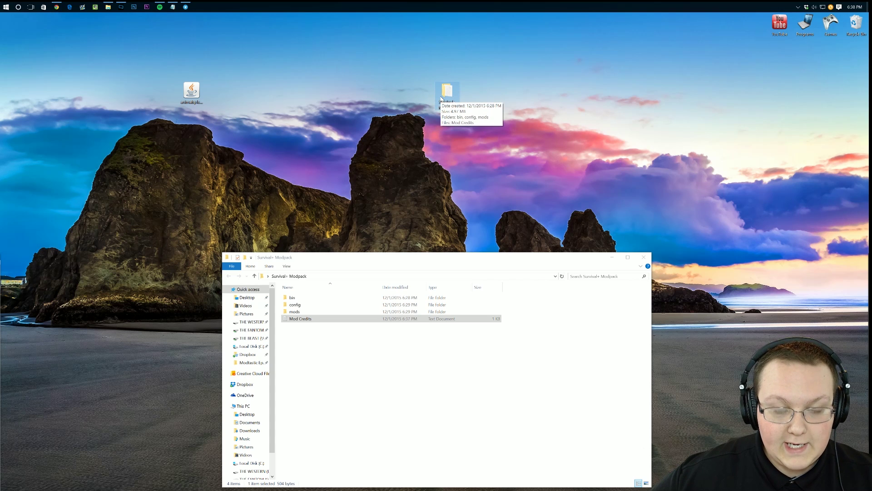
double_click(441, 98)
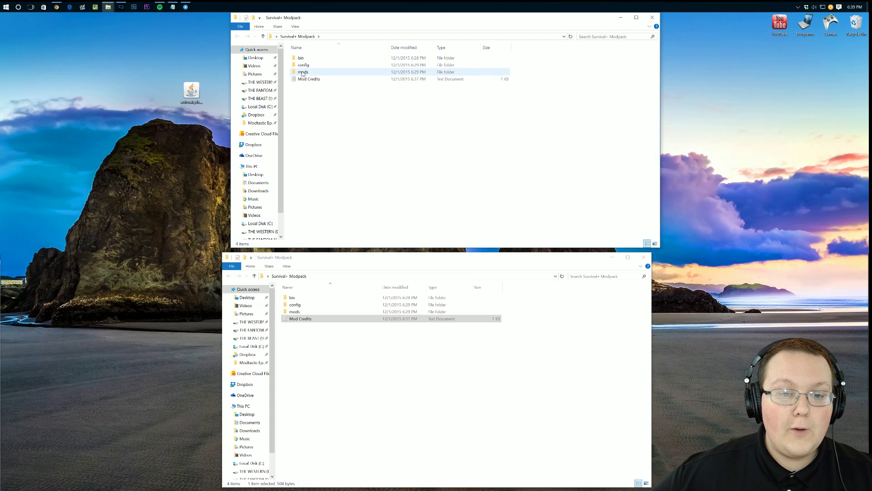
double_click(295, 72)
left_click_drag(399, 165, 401, 166)
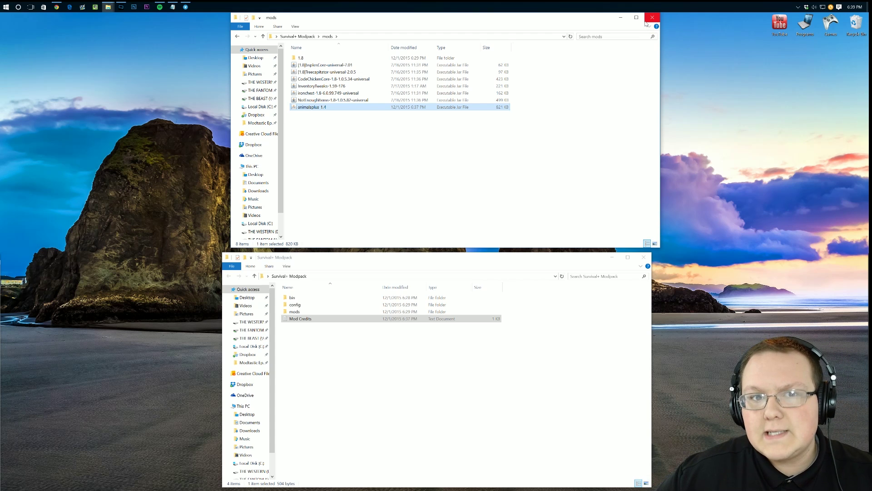
left_click(652, 18)
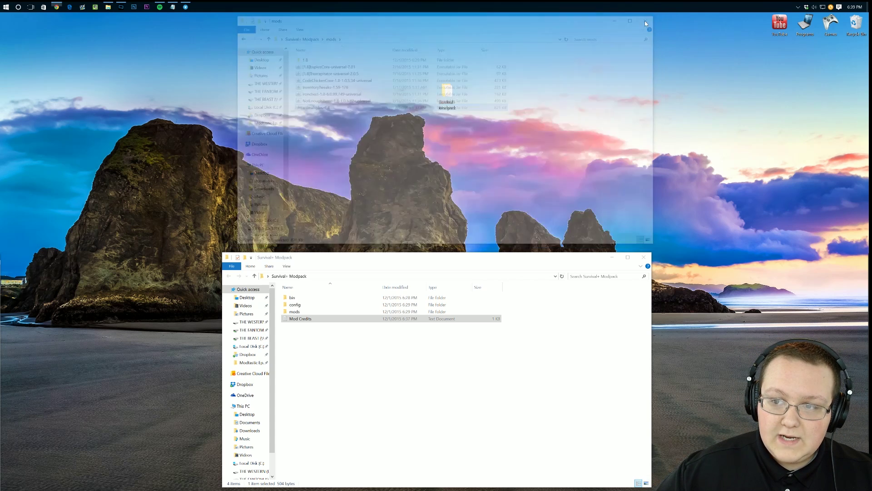
mouse_move(449, 266)
left_mouse_down()
mouse_move(454, 213)
mouse_move(440, 135)
left_mouse_up()
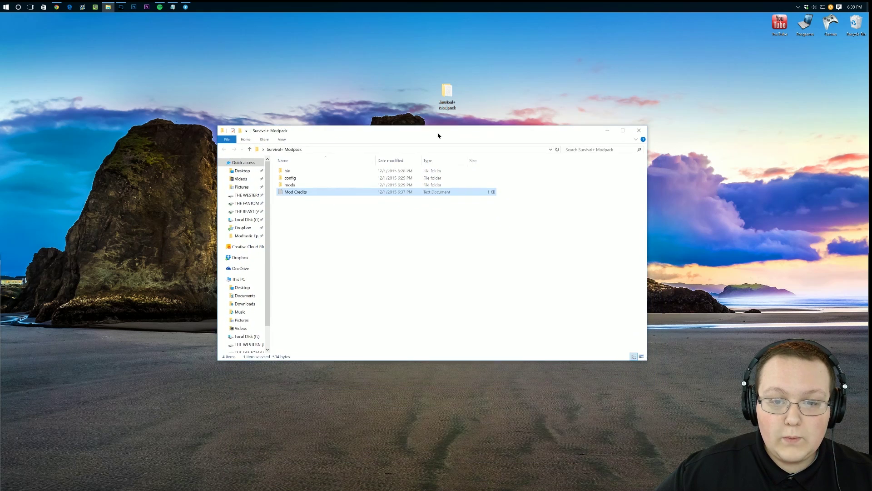
- Compress bin, config, mods and Mod Credits into a zip named 'survival+ modpack 1.1'
left_click(638, 130)
mouse_move(447, 95)
left_mouse_down()
mouse_move(404, 96)
mouse_move(426, 83)
mouse_move(425, 95)
left_mouse_up()
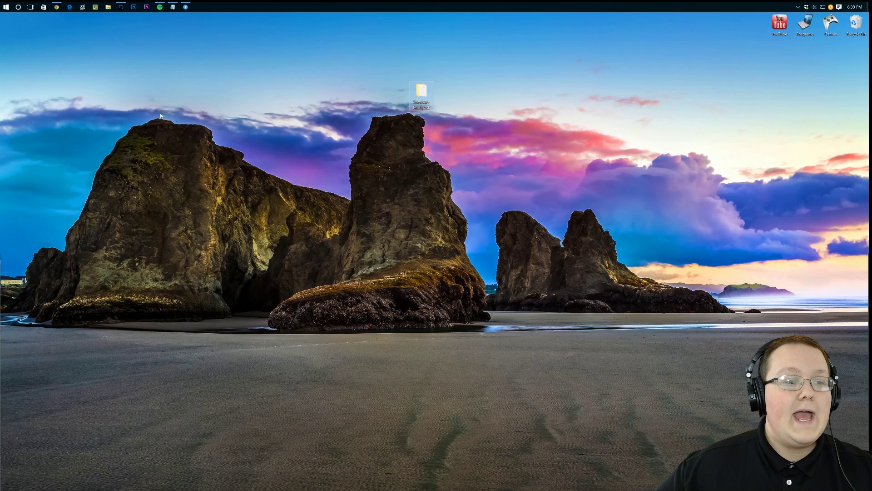
double_click(421, 93)
mouse_move(419, 250)
left_mouse_down()
mouse_move(347, 138)
mouse_move(347, 150)
left_mouse_up()
right_click(350, 191)
key("Escape")
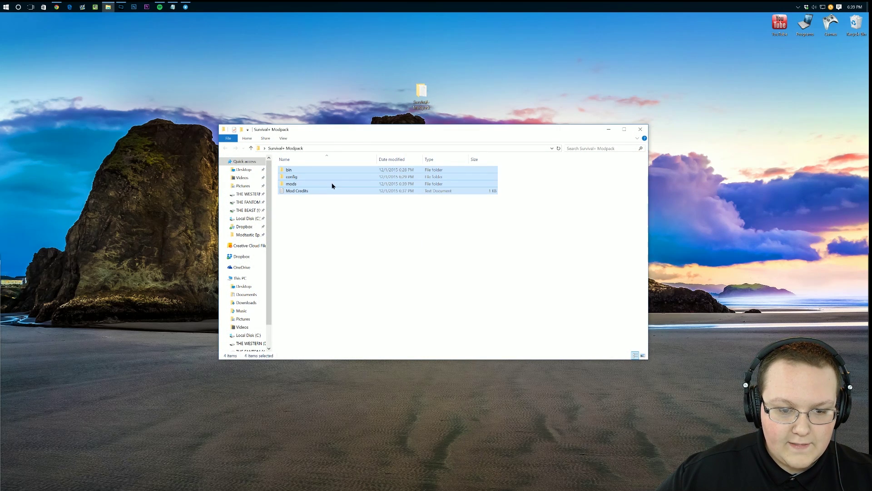
right_click(331, 184)
mouse_move(406, 248)
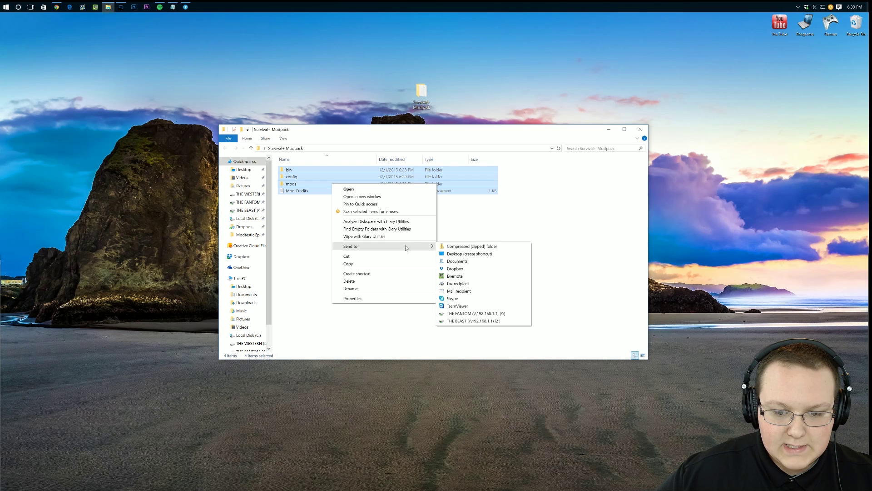
left_click(468, 246)
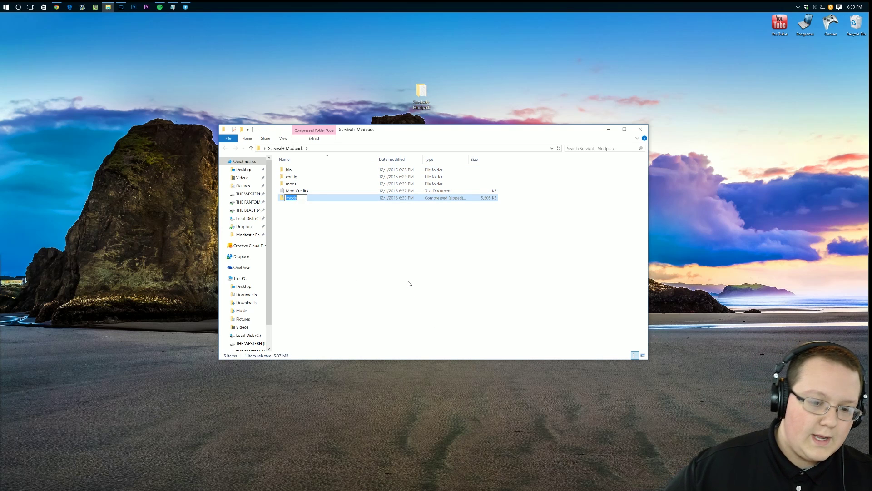
type("survival+ m")
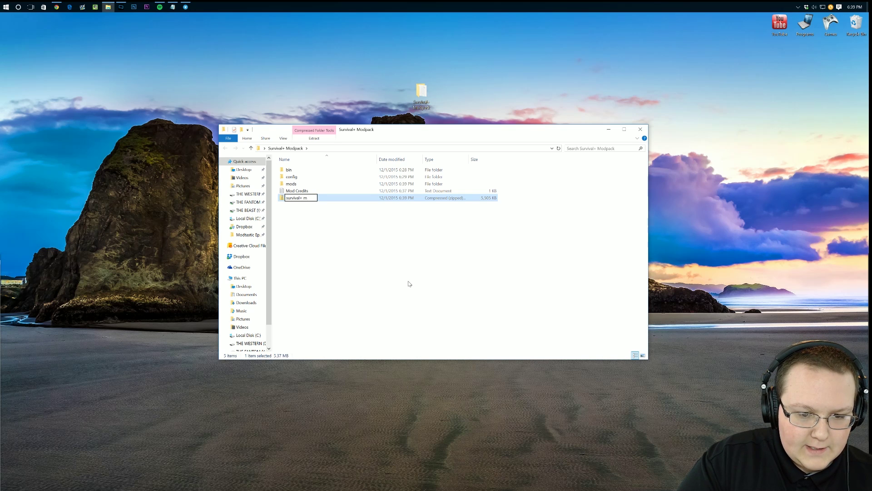
type("odpack 1.1")
key("Return")
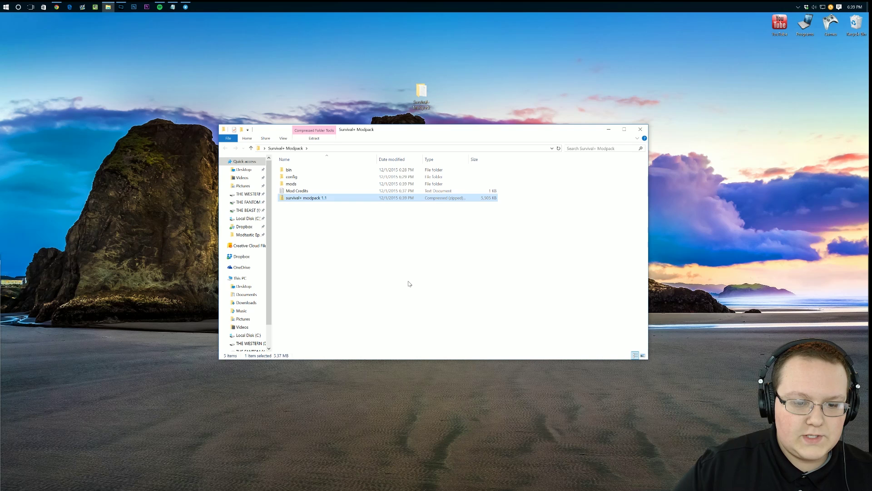
- Move the zip to the desktop, check its contents, and recycle the original Survival+ Modpack folder
mouse_move(351, 202)
left_mouse_down()
mouse_move(127, 234)
mouse_move(97, 179)
mouse_move(117, 198)
left_mouse_up()
double_click(116, 198)
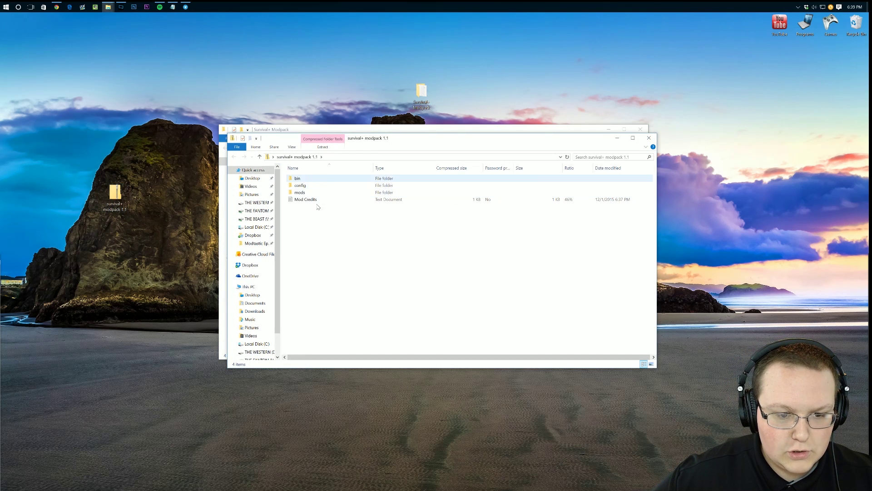
left_click(649, 137)
left_click(640, 129)
left_click_drag(431, 100, 856, 27)
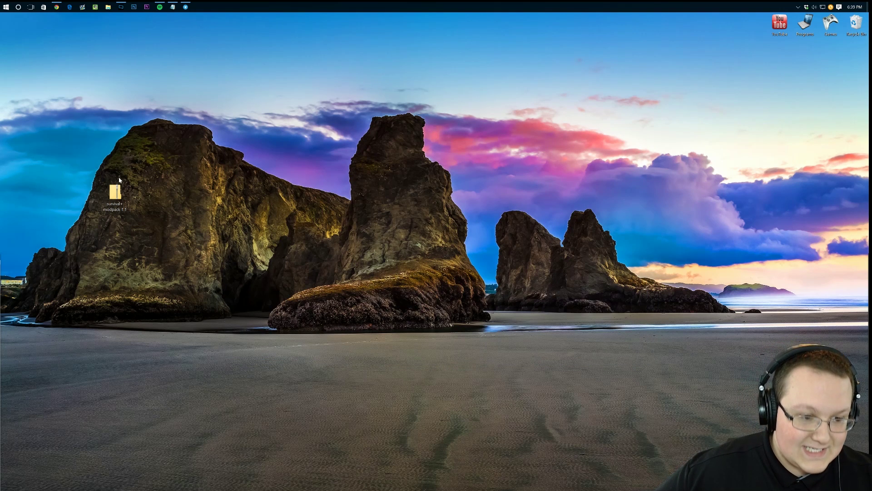
mouse_move(120, 180)
left_mouse_down()
mouse_move(295, 173)
mouse_move(452, 116)
left_mouse_up()
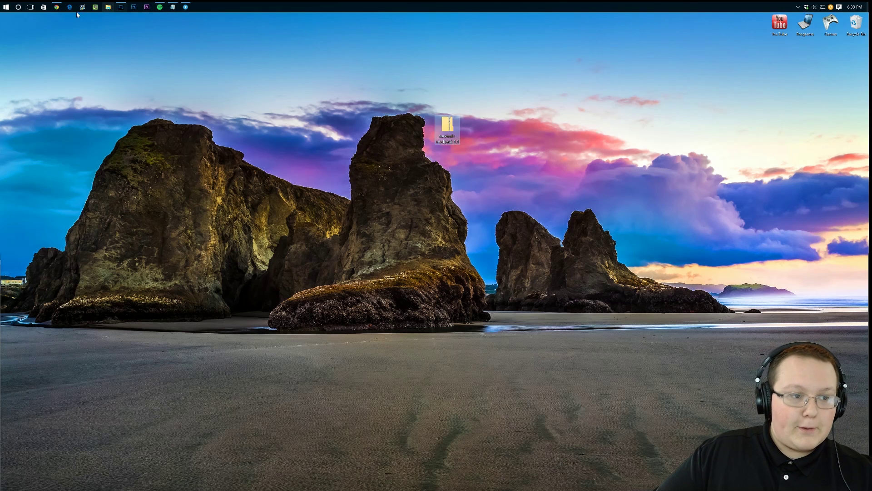
- Go to the Dropbox website in a new Chrome tab
left_click(56, 6)
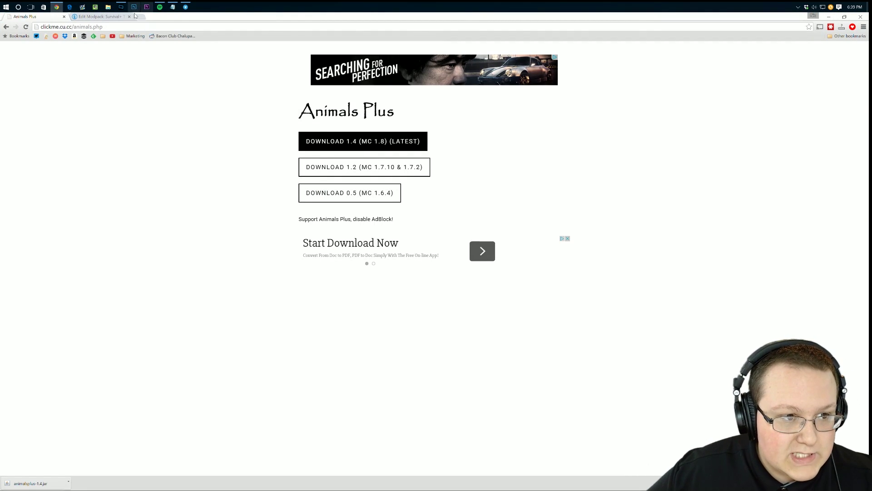
left_click(142, 17)
type("drop")
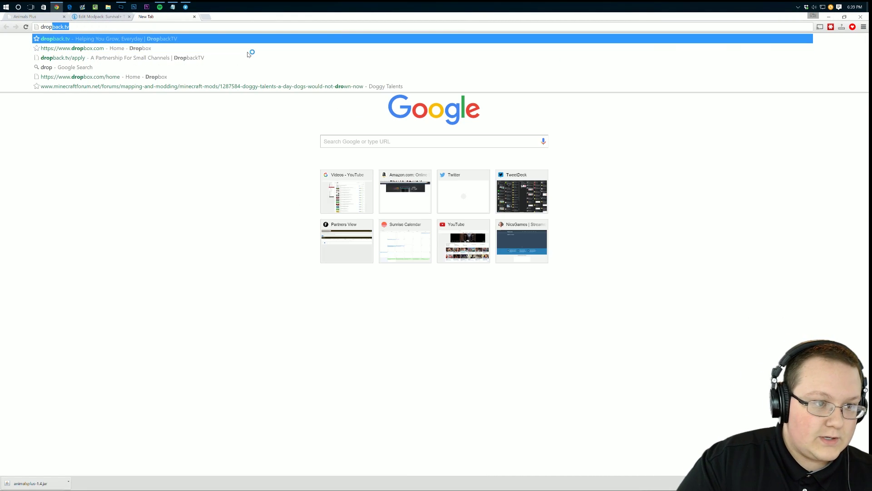
type("box.com")
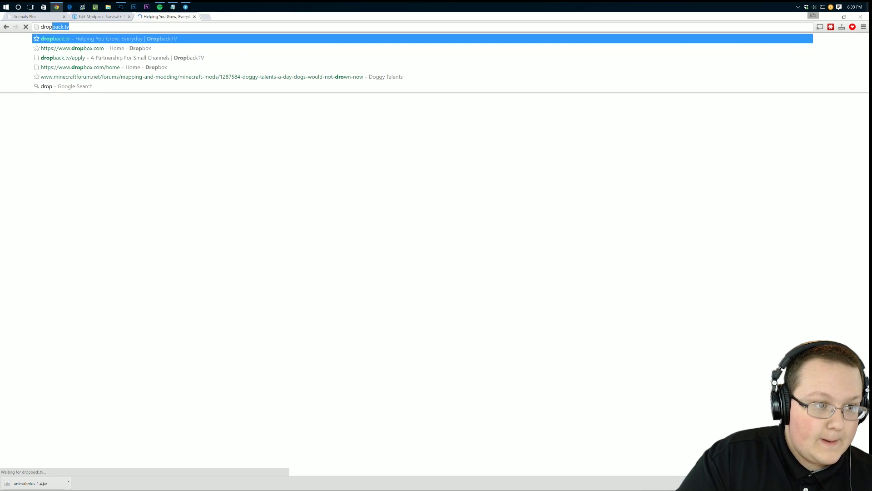
key("Return")
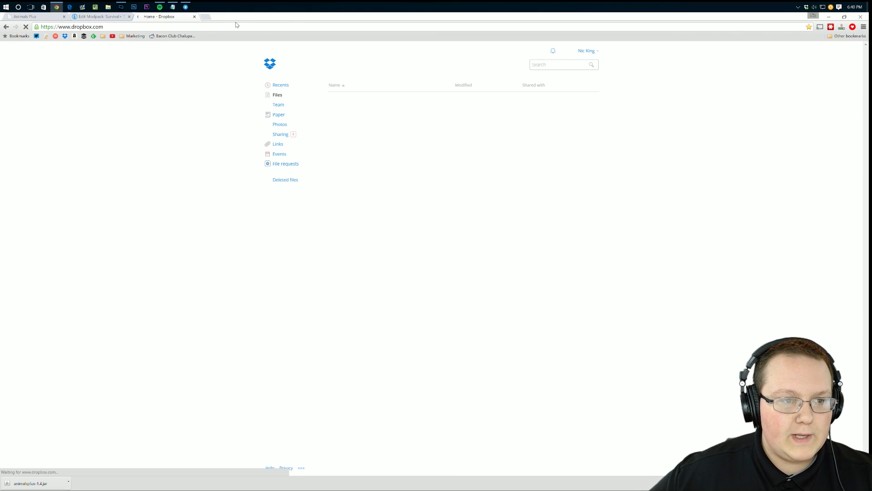
- Drag the survival+ modpack 1.1 zip from the desktop onto the Dropbox file list to upload it
mouse_move(238, 18)
left_mouse_down()
mouse_move(239, 42)
mouse_move(308, 189)
mouse_move(325, 192)
left_mouse_up()
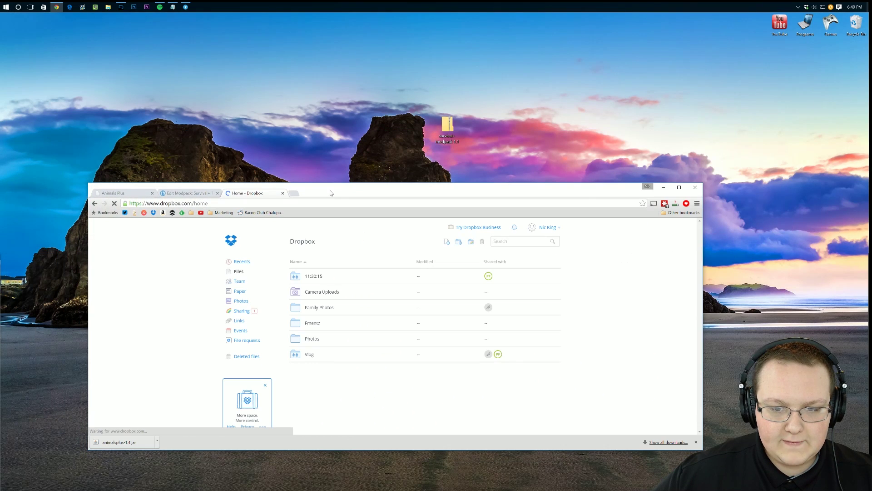
mouse_move(462, 148)
left_mouse_down()
mouse_move(497, 409)
mouse_move(439, 406)
left_mouse_up()
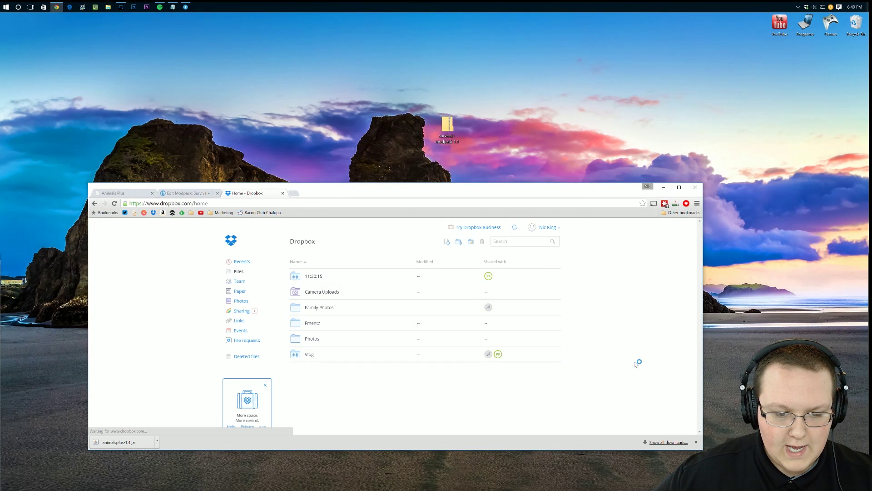
right_click(383, 371)
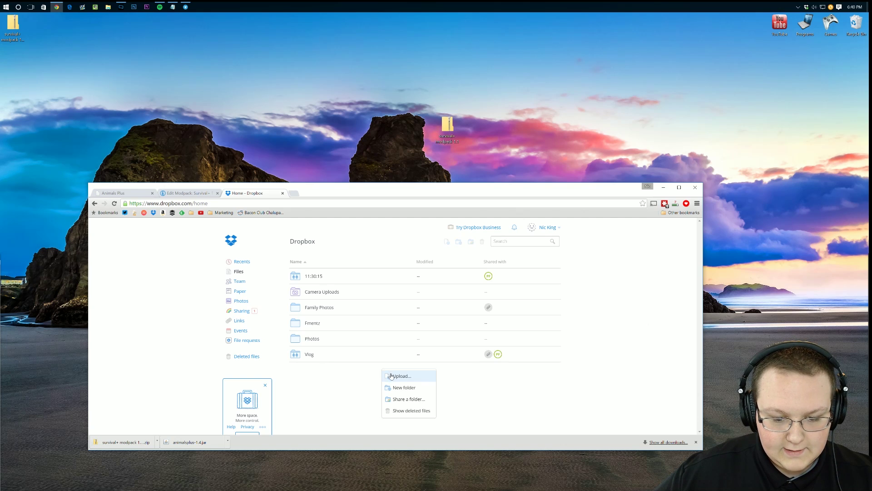
key("F5")
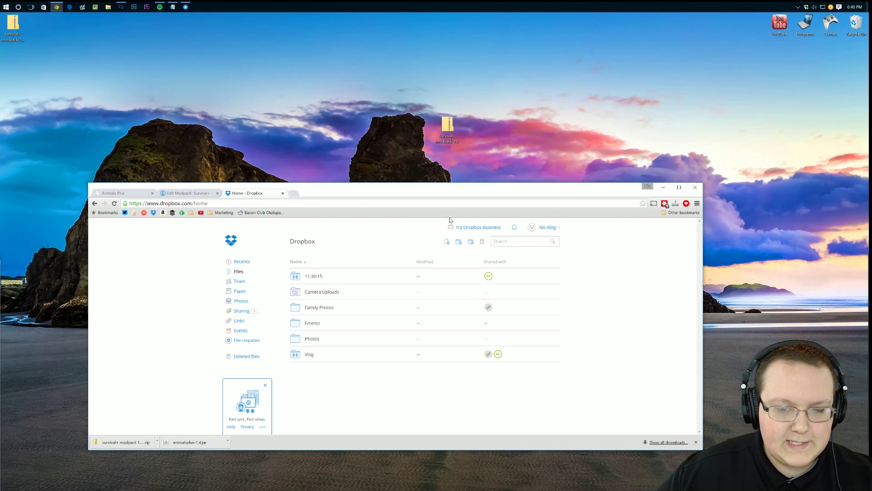
left_click_drag(456, 199, 469, 125)
mouse_move(13, 25)
left_mouse_down()
mouse_move(441, 254)
mouse_move(473, 286)
mouse_move(470, 297)
left_mouse_up()
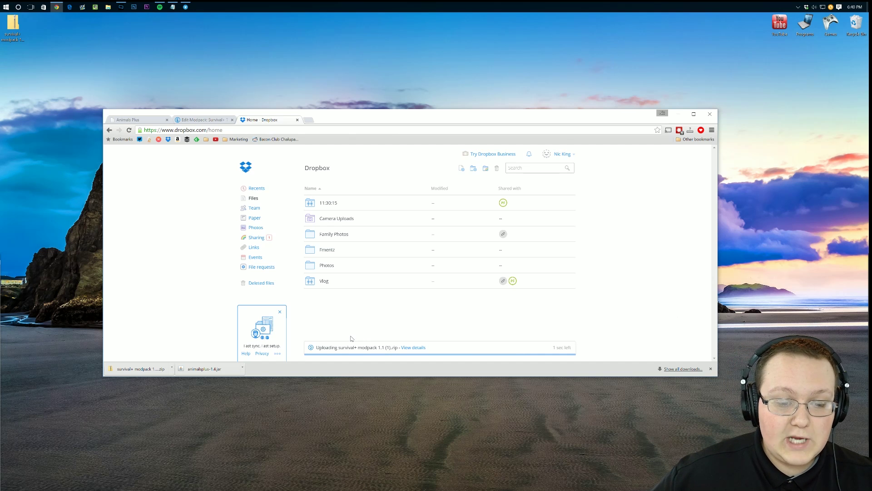
right_click(387, 328)
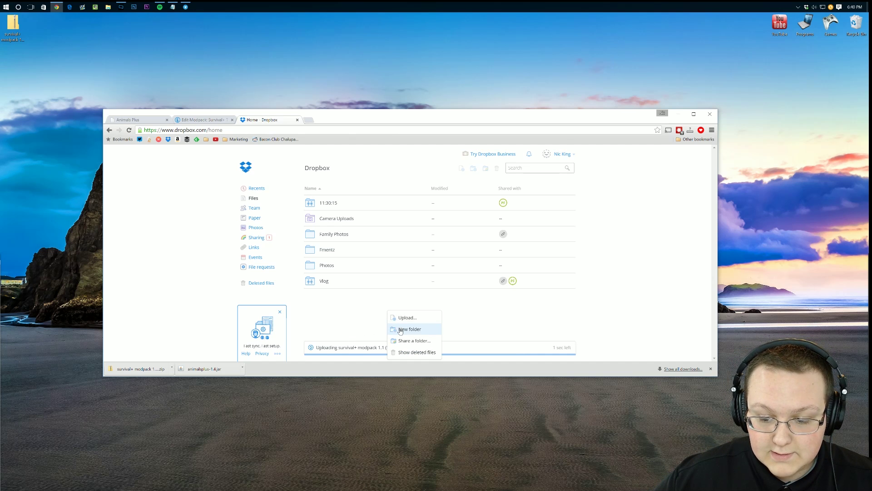
right_click(267, 123)
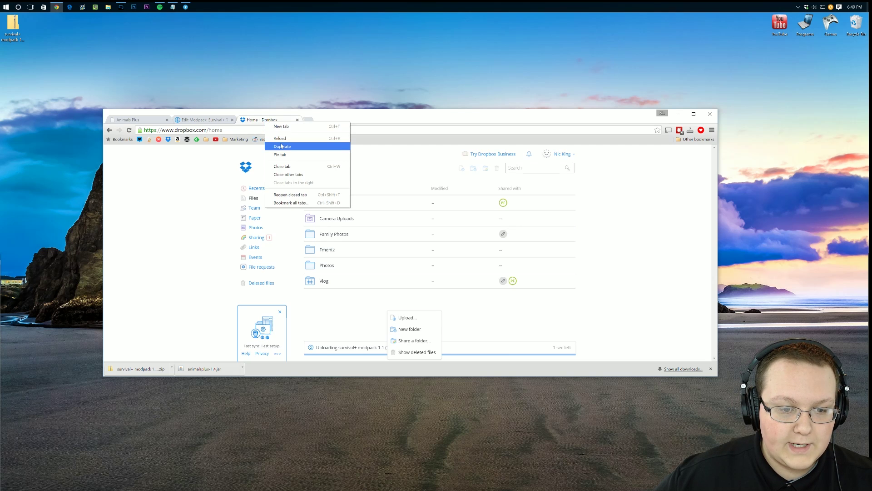
left_click(282, 146)
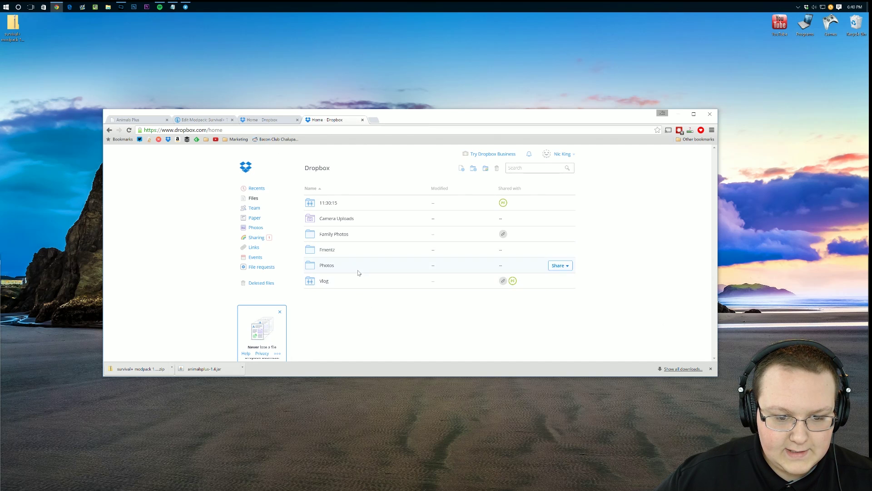
left_click(286, 119)
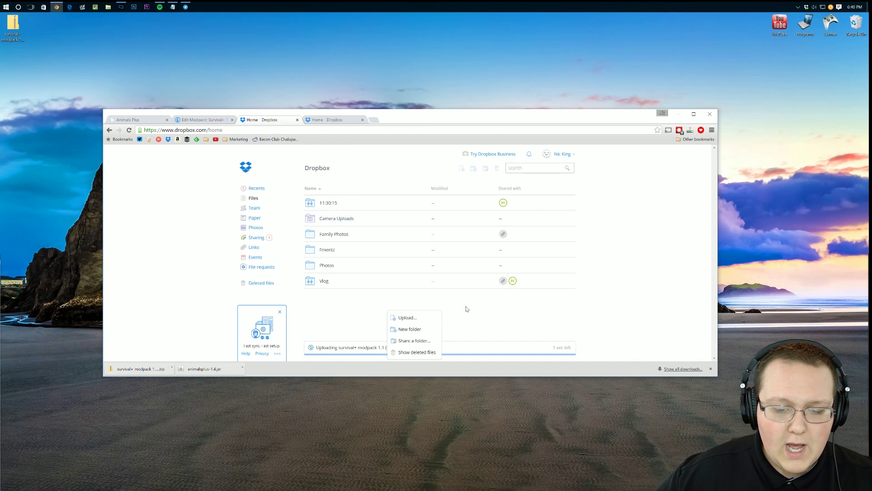
left_click(481, 340)
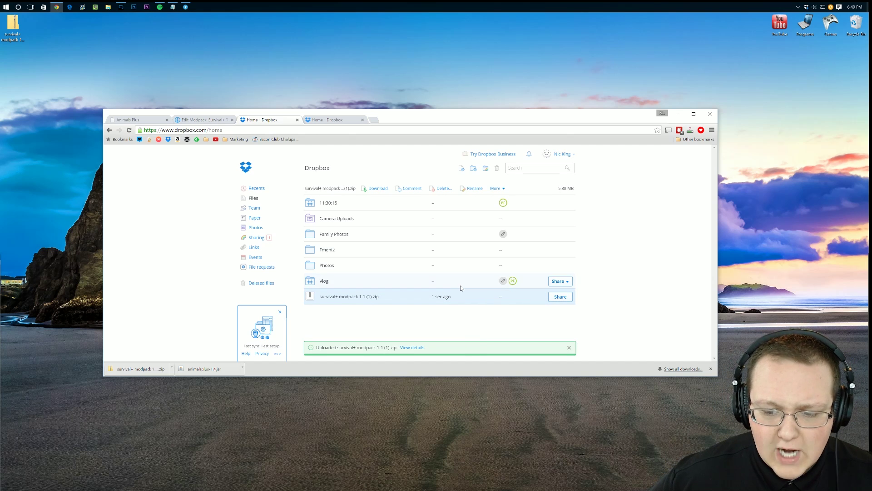
- Create a Dropbox share link for the uploaded modpack 1.1 zip and copy it
right_click(404, 299)
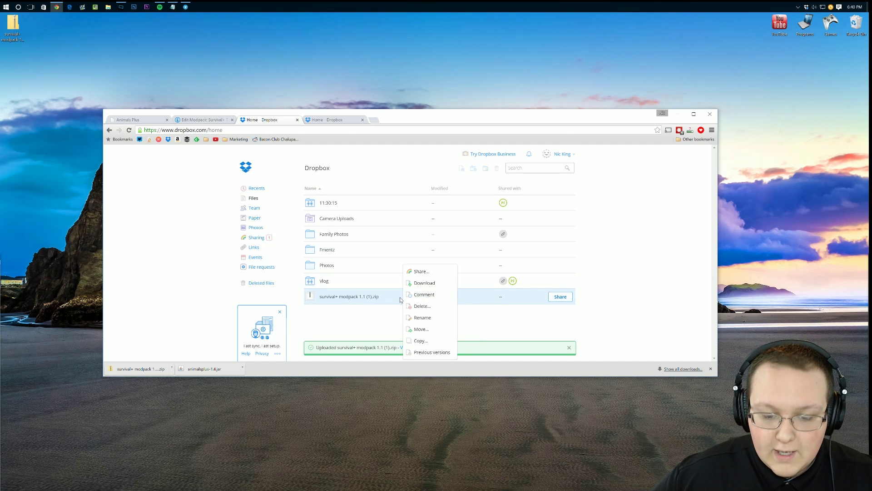
left_click(420, 271)
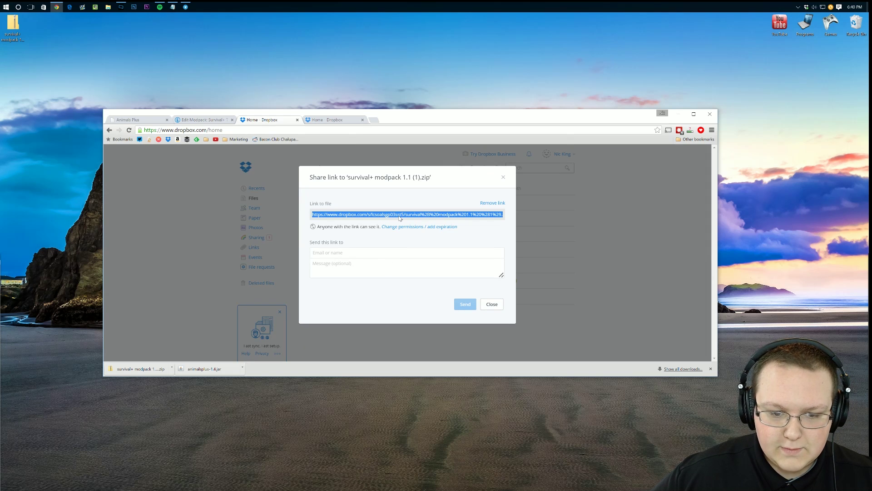
key("ctrl+c")
- Rewrite the share link to dl.dropbox.com, confirm it downloads the zip, and copy it
key("ctrl+t")
key("ctrl+v")
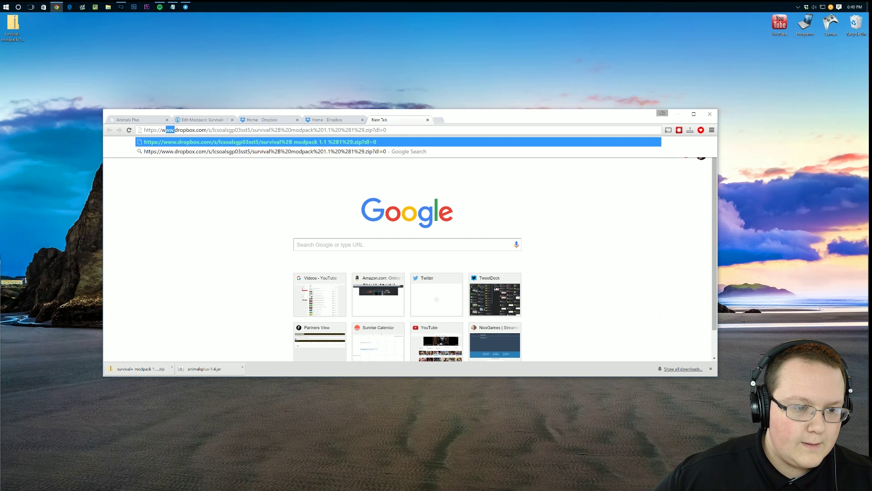
type("dl")
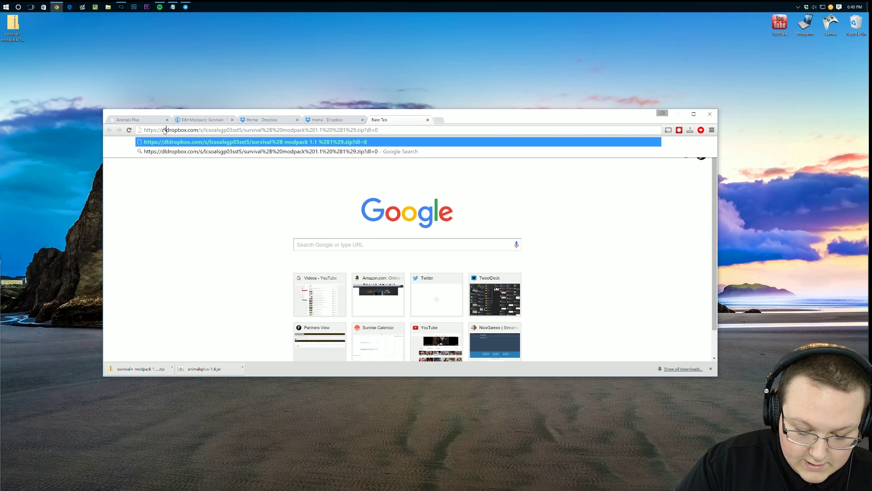
type(".")
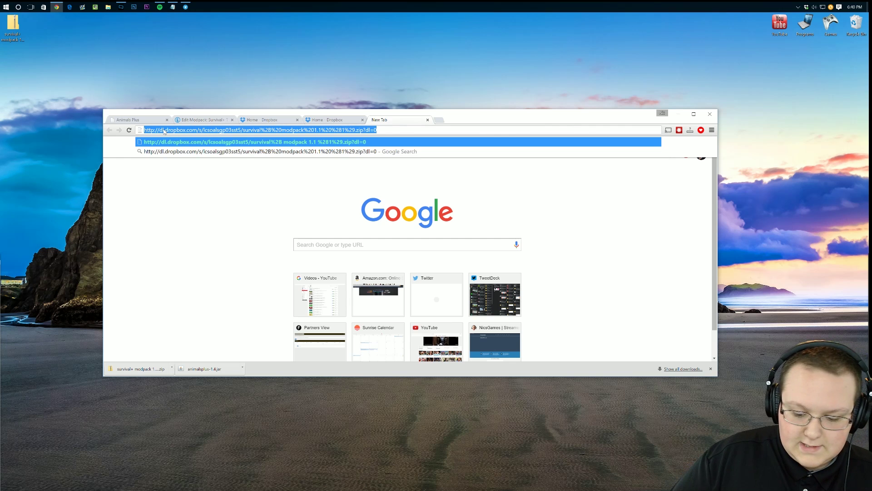
key("Return")
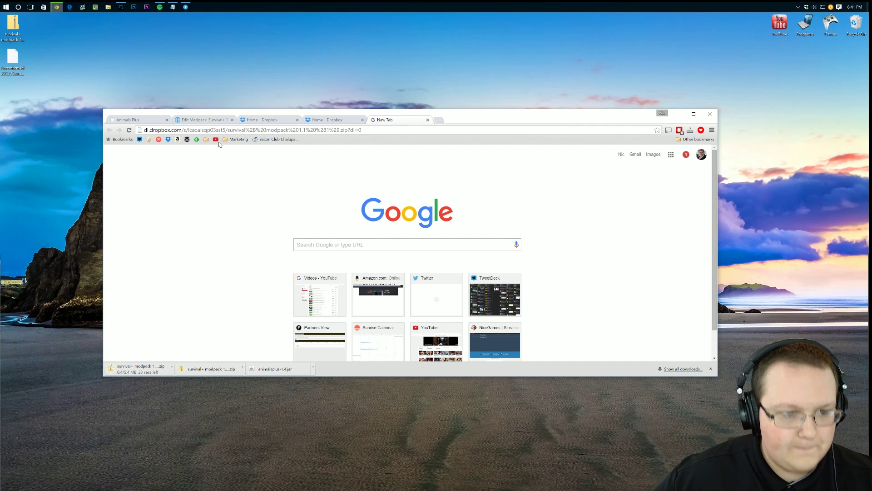
left_click(202, 131)
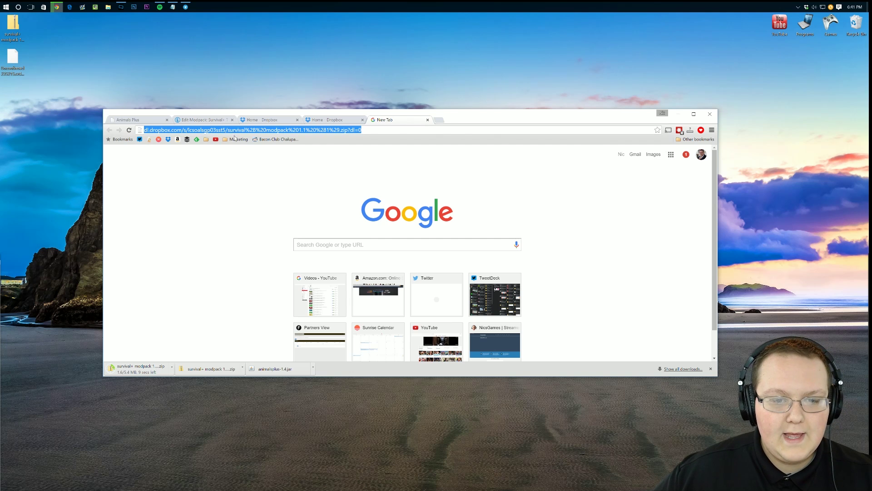
key("ctrl+w")
- Replace the Survival+ Tut Modpack location with the dl.dropbox.com zip link and update the modpack
left_click(207, 121)
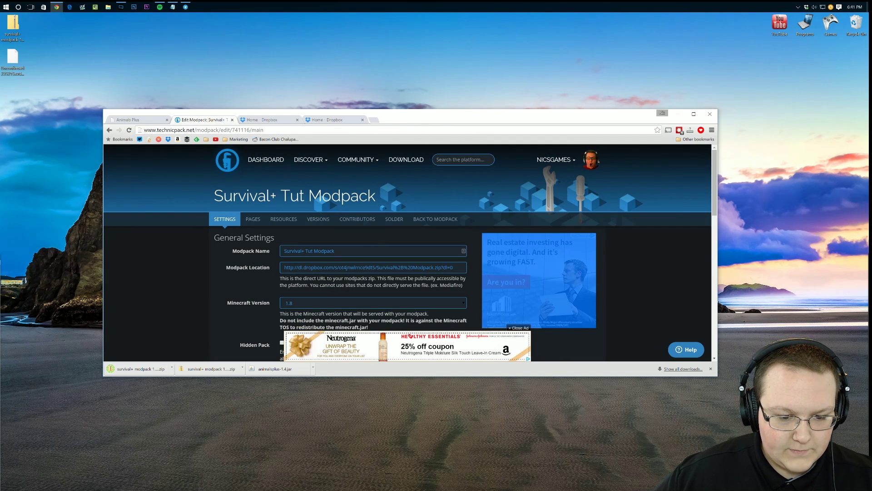
triple_click(299, 267)
key("ctrl+v")
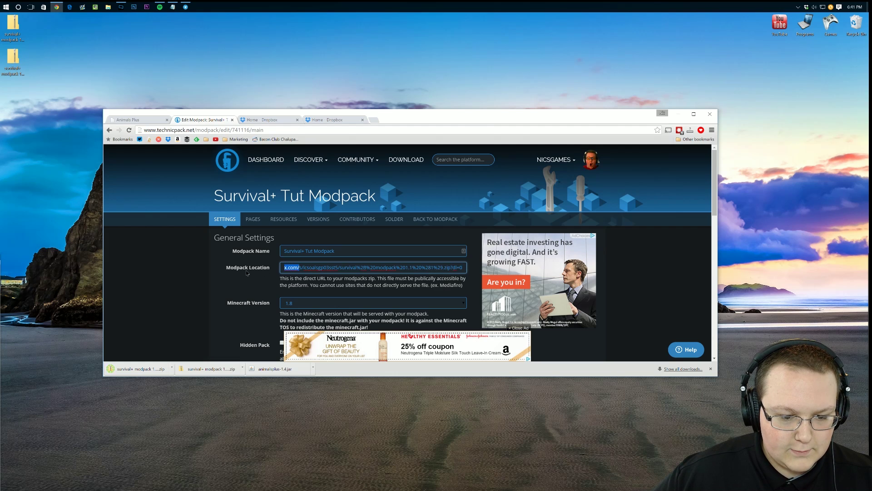
left_click_drag(247, 273, 148, 270)
scroll(409, 252, "down", 3)
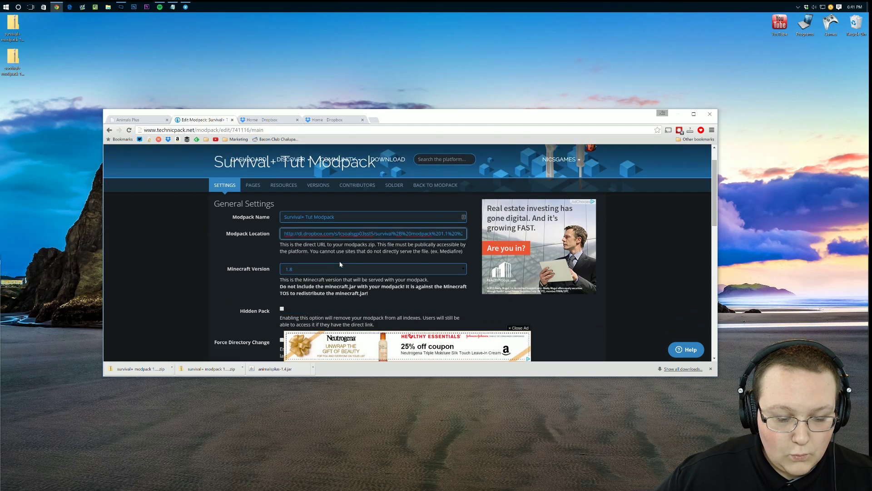
left_click_drag(494, 123, 388, 14)
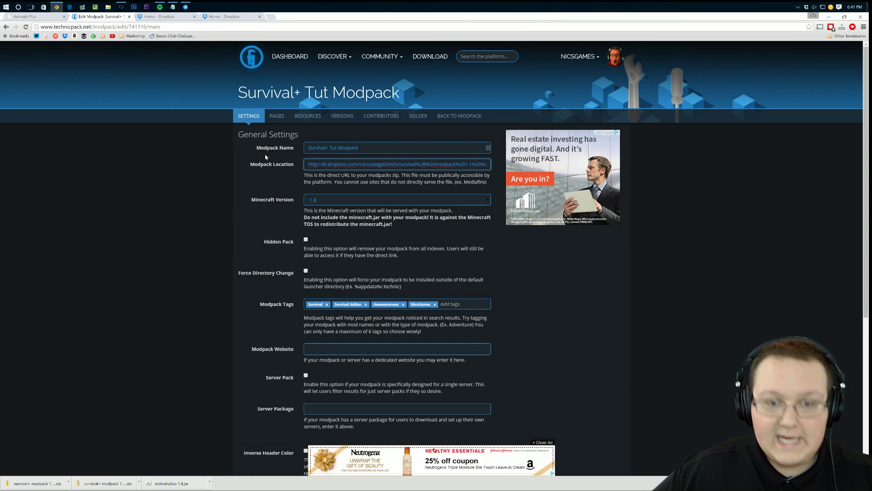
scroll(209, 198, "down", 5)
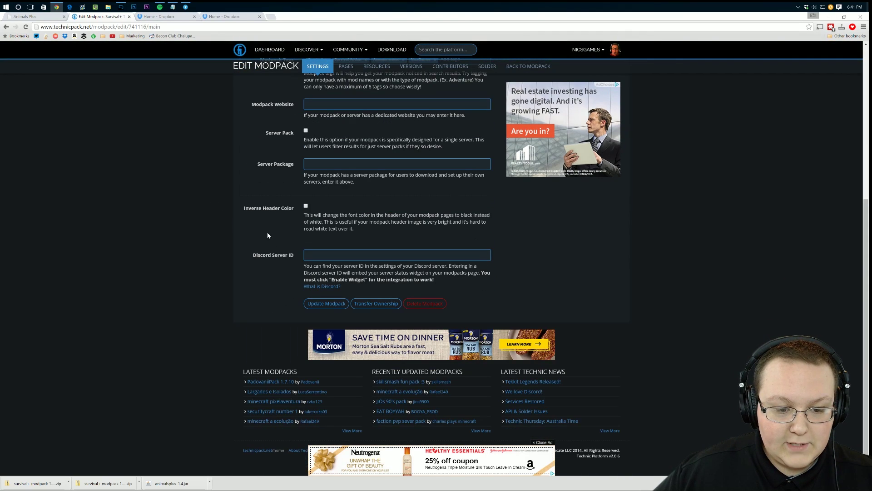
left_click(333, 307)
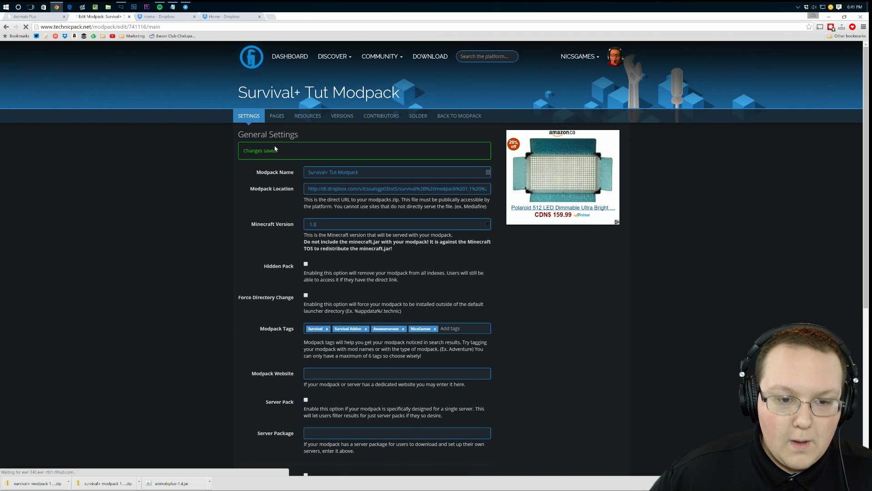
- Add version 1.1 with changelog 'Added AnimalPlus to modpack.' and return to General Settings
left_click(332, 119)
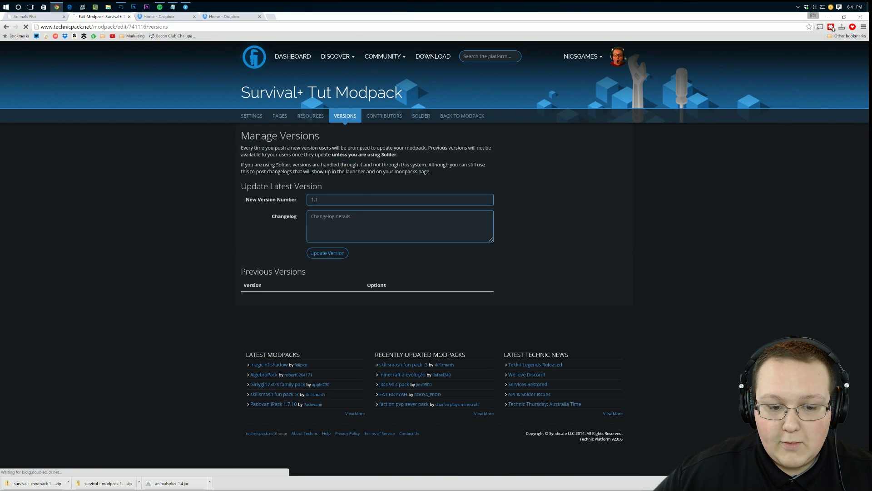
left_click(314, 199)
type("1.")
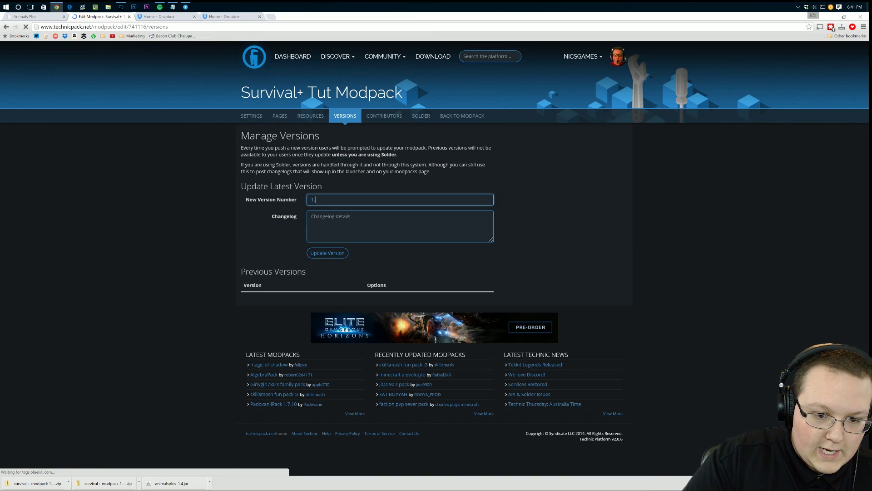
type("1")
left_click(312, 217)
type("Added AnimalP")
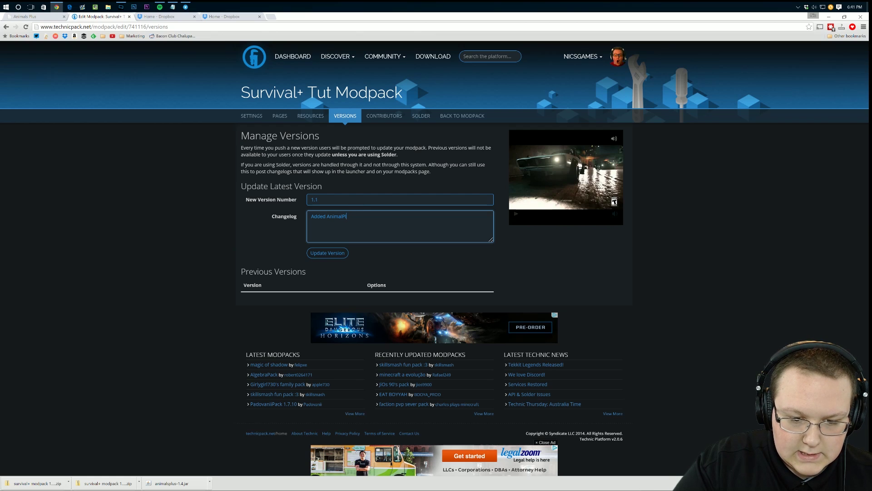
type("us to m")
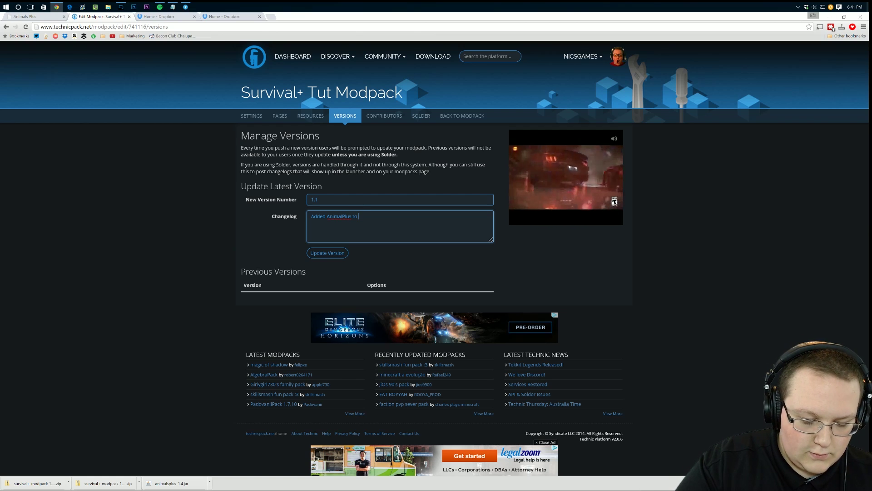
type("odpack.")
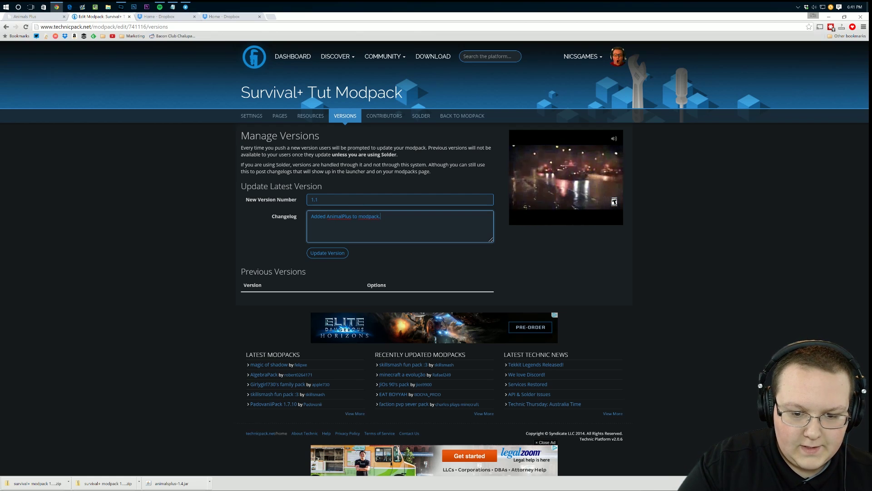
left_click(327, 253)
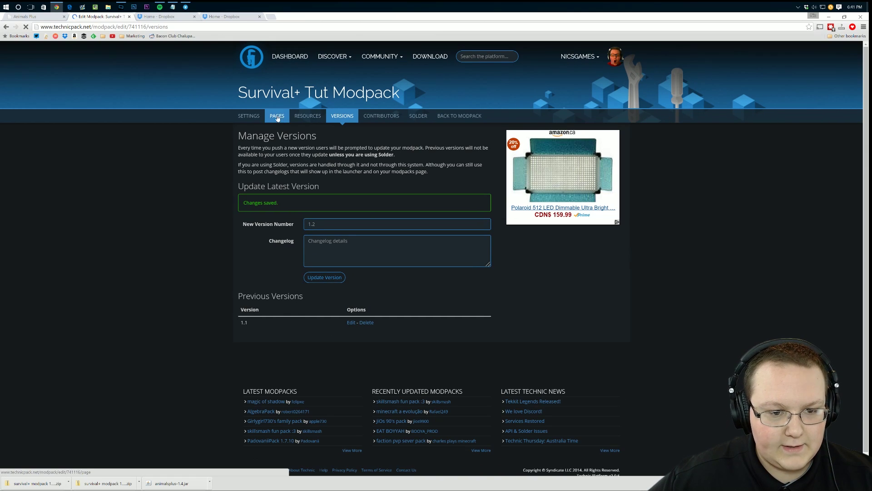
left_click(249, 116)
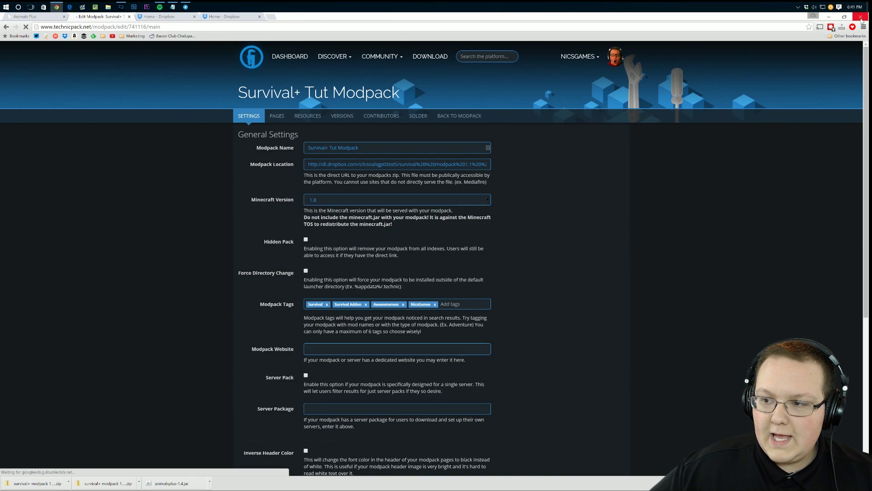
- Close Chrome and launch TechnicLauncher from the Games folder
left_click(861, 17)
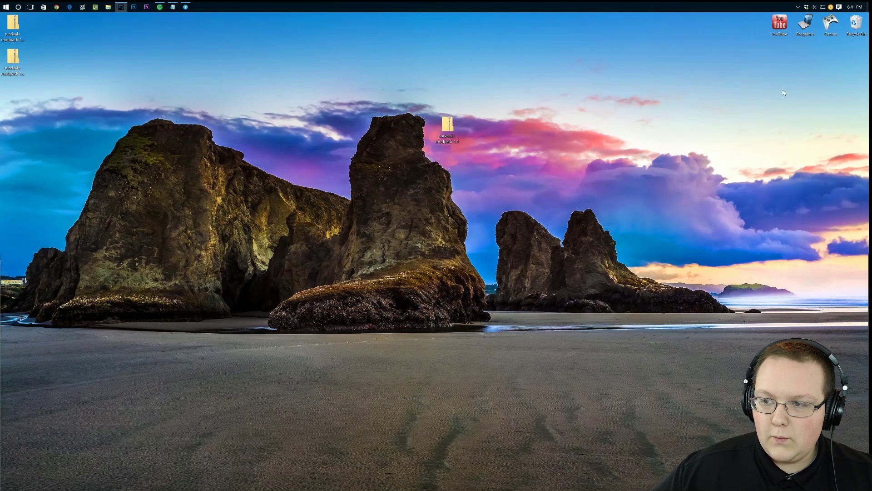
double_click(830, 26)
left_click(311, 311)
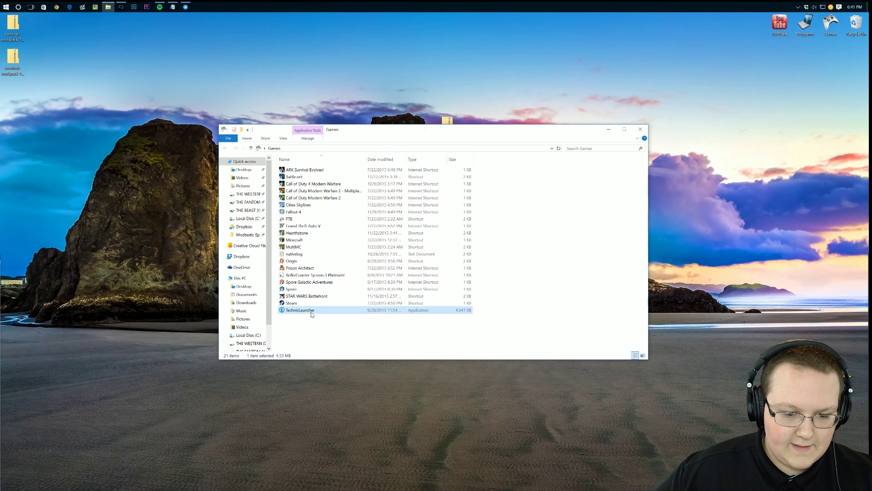
double_click(311, 311)
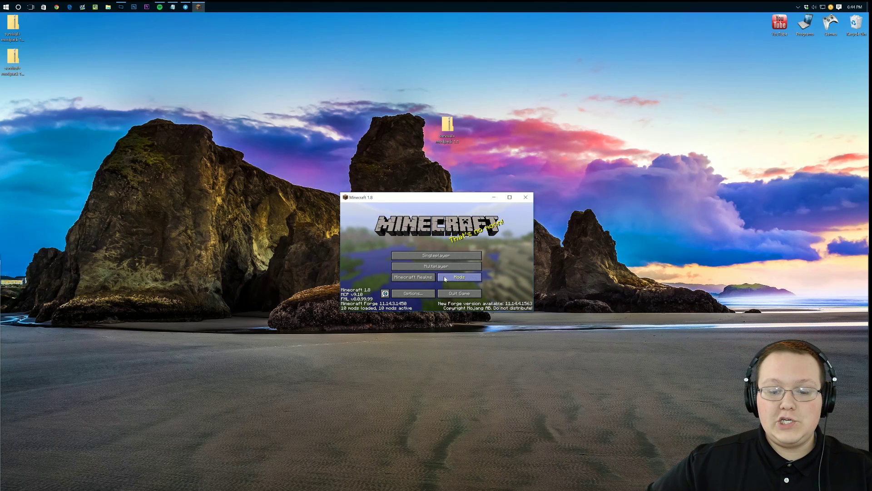
- In the A-Z sorted mod list, confirm Animals Plus 1.4 is loaded, then quit Minecraft
left_click(461, 279)
left_click(375, 212)
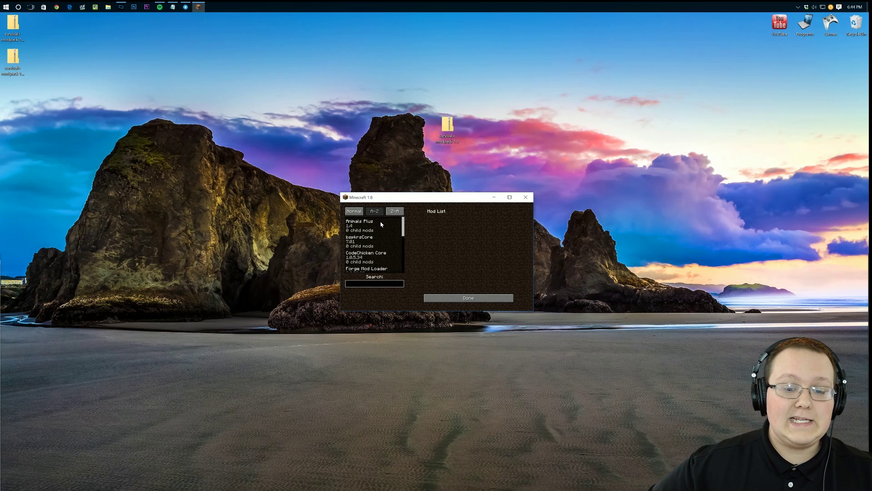
left_click(381, 224)
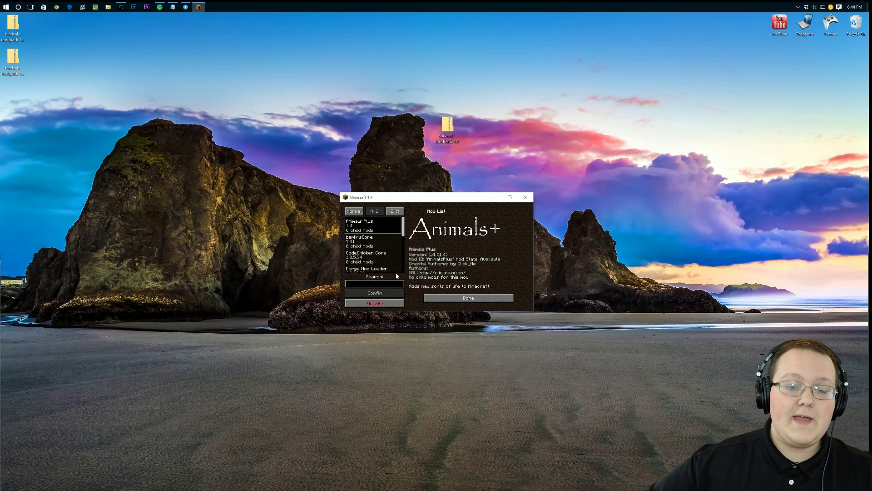
left_click(449, 297)
left_click(442, 296)
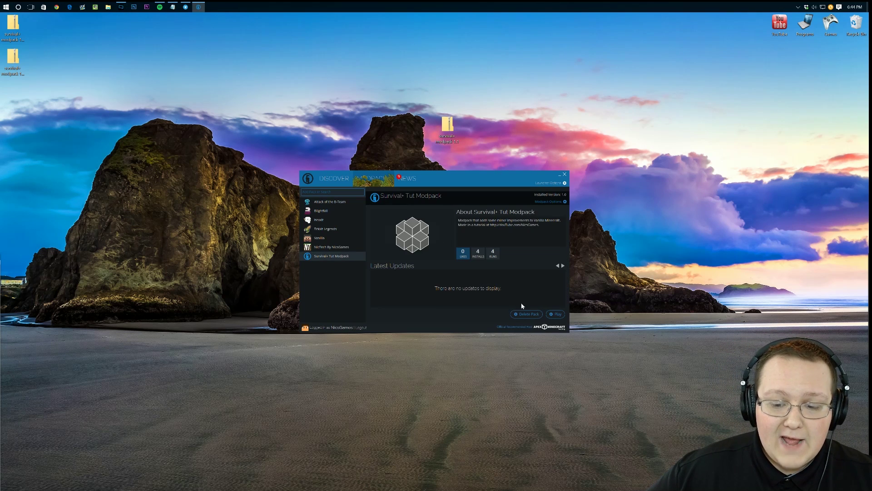
- Reinstall the Survival+ Tut Modpack from Modpack Options, confirming the reset
left_click(548, 201)
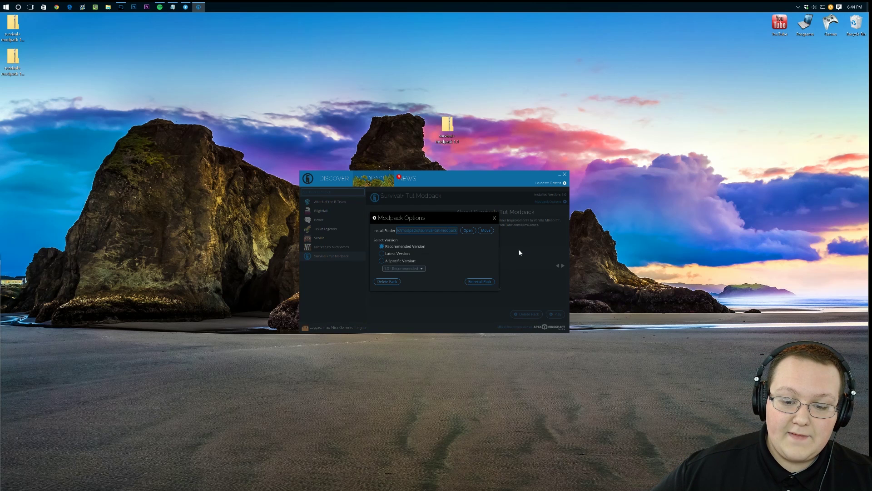
left_click(482, 281)
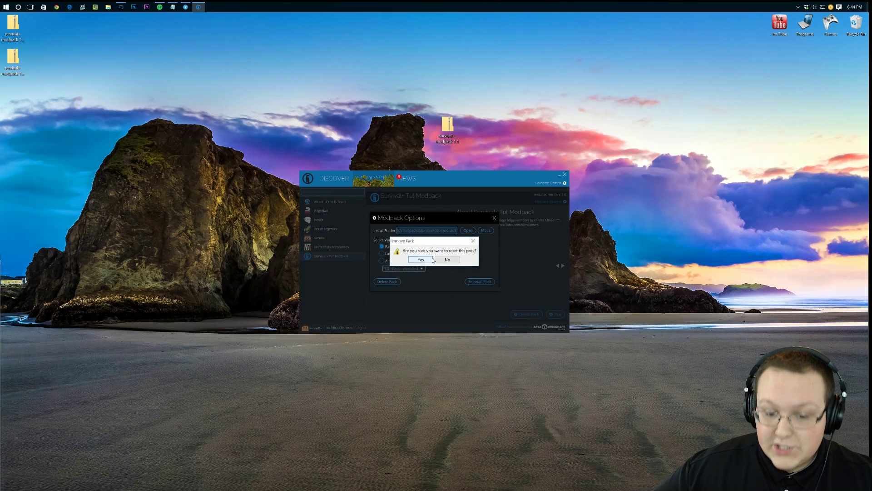
left_click(421, 260)
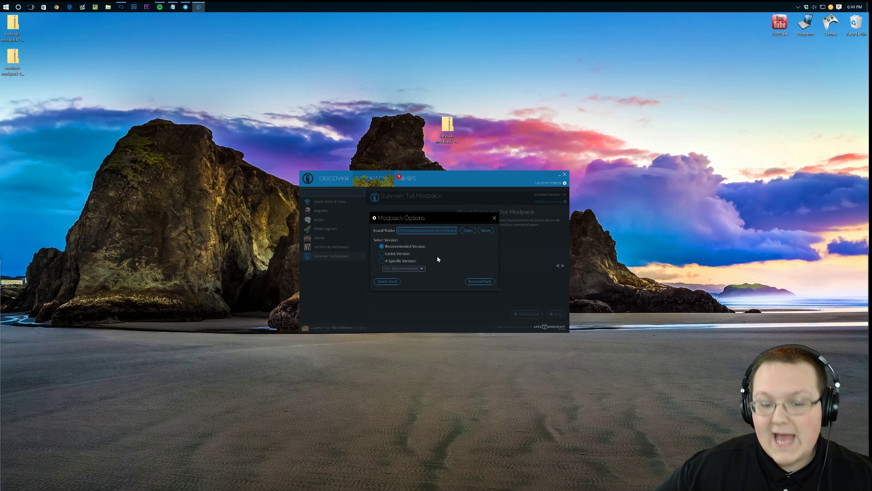
left_click(495, 219)
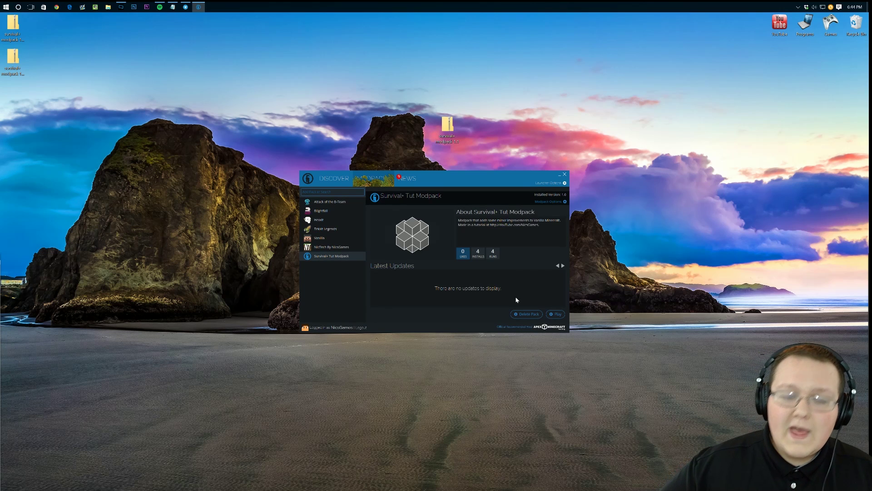